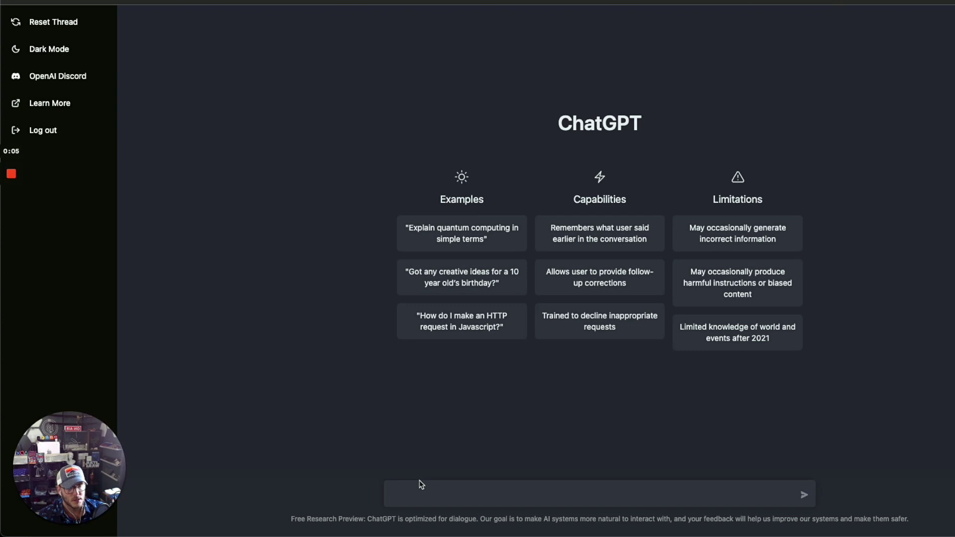
# Ask ChatGPT for an HTML, CSS and JavaScript web app showing a company's stock performance from a ticker symbol.
pyautogui.click(422, 490)
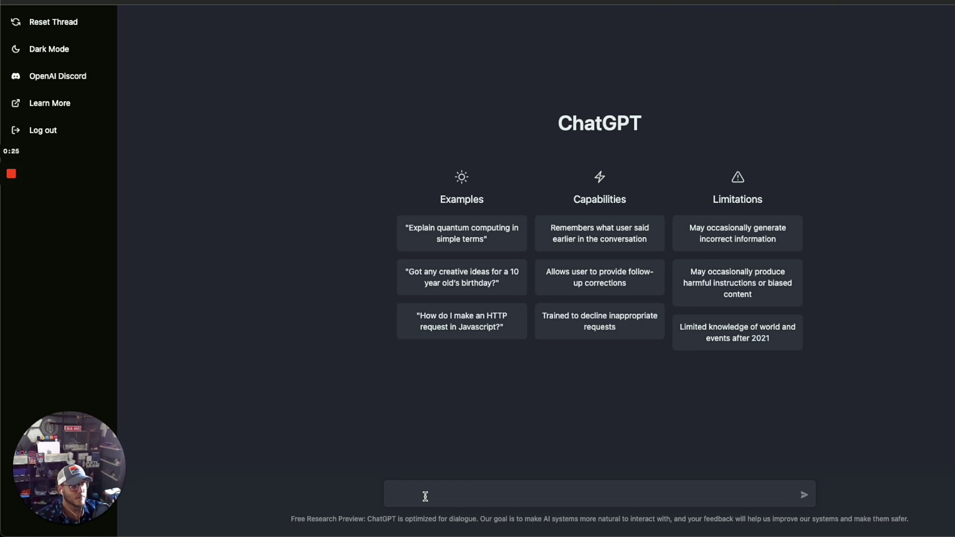
pyautogui.write('Can y')
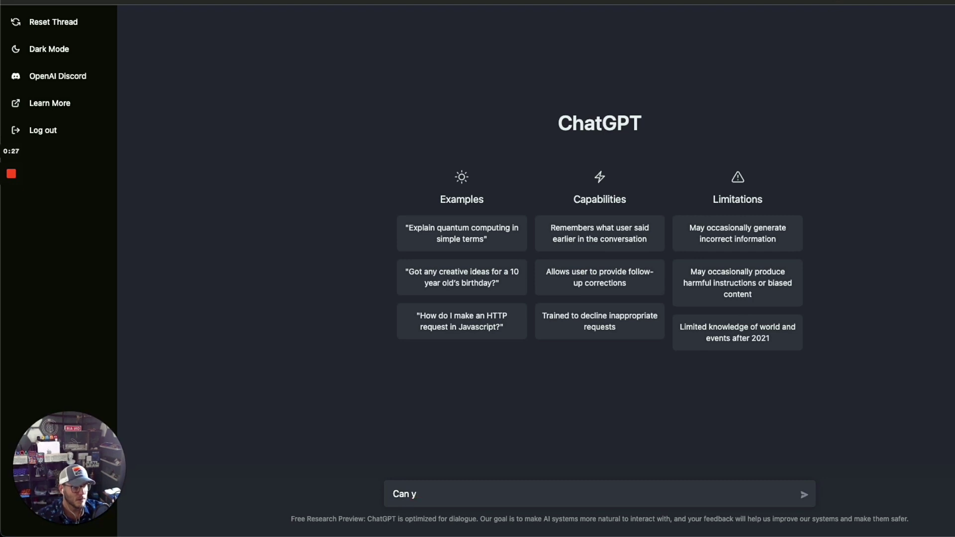
pyautogui.write('tou create a')
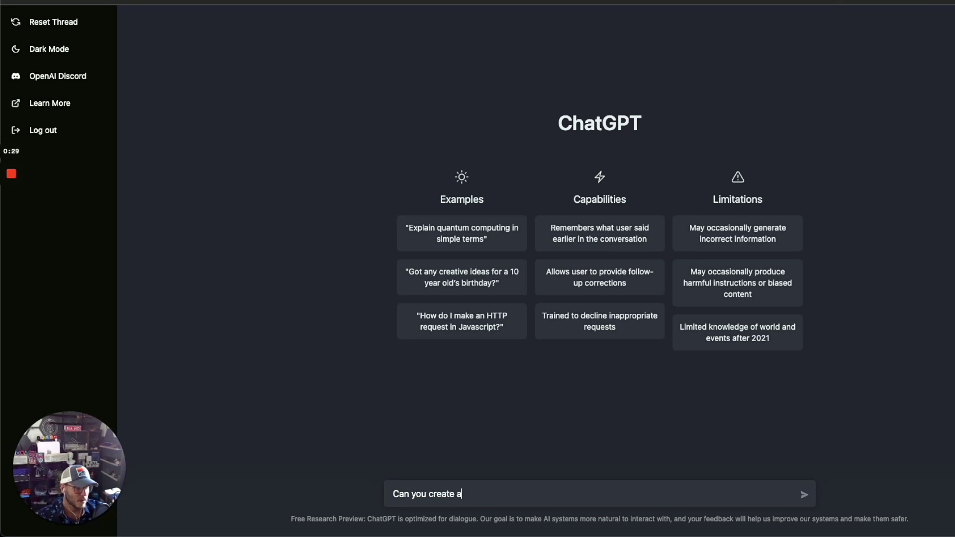
pyautogui.write(' web app using HTM')
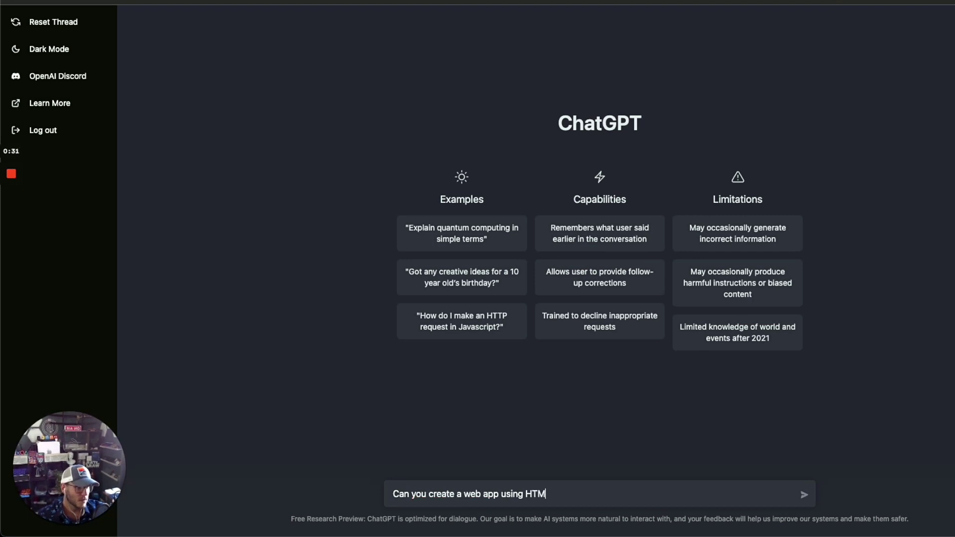
pyautogui.write('L, CSS, and Javb')
pyautogui.write('script')
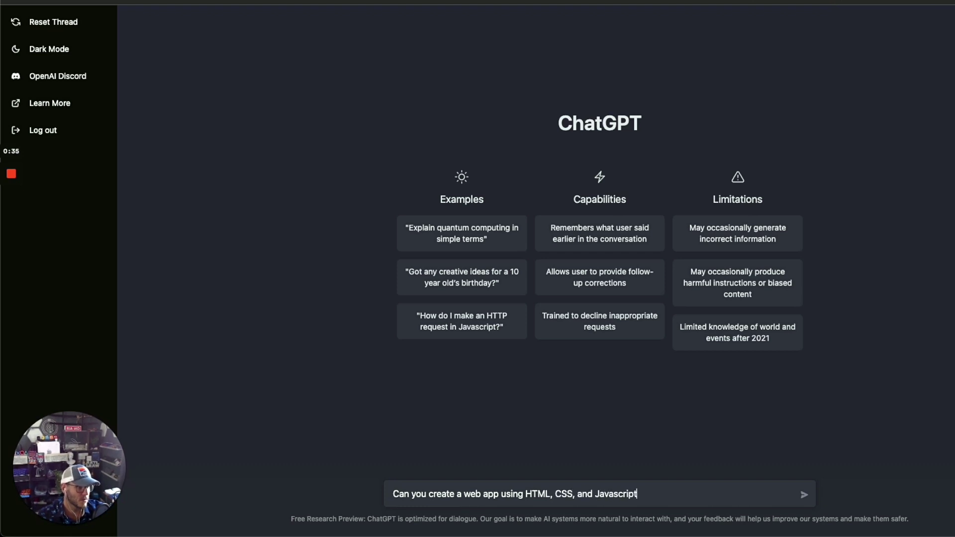
pyautogui.write(' that has. a')
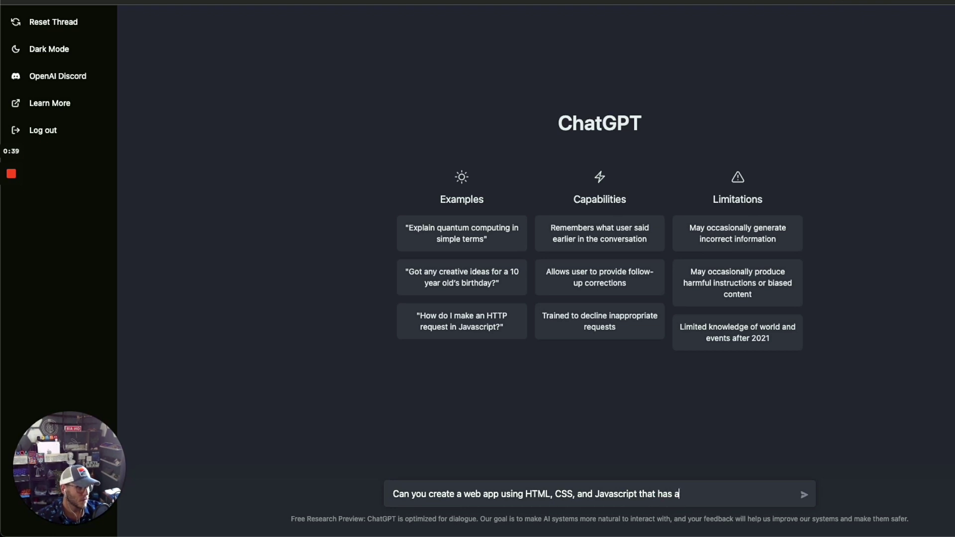
pyautogui.write(' form that takes in a st')
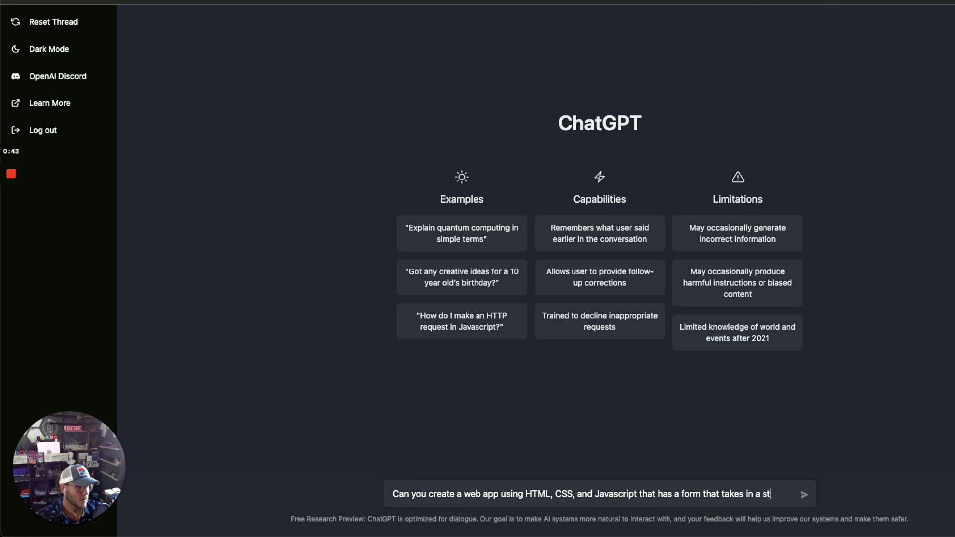
pyautogui.write('ock ticker symbol')
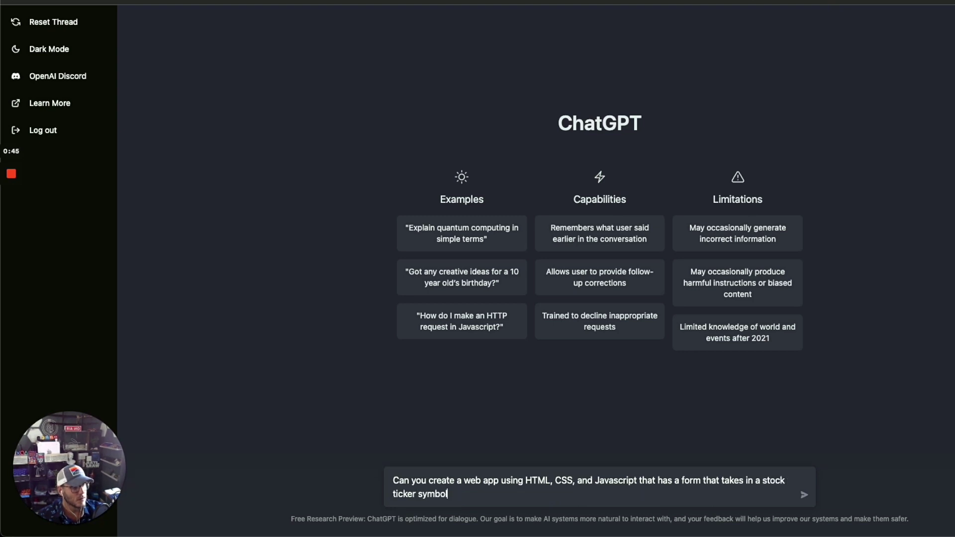
pyautogui.write(' for a company an')
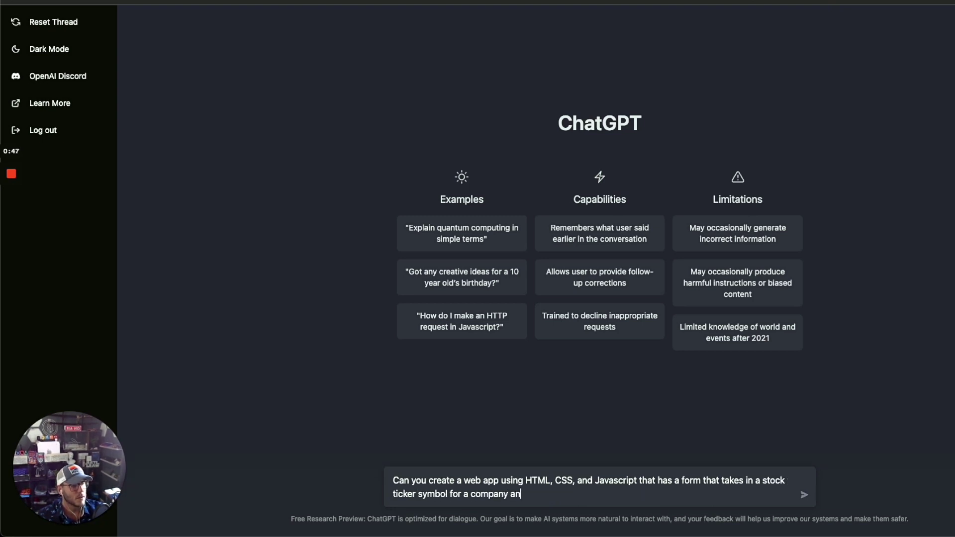
pyautogui.write('d then o')
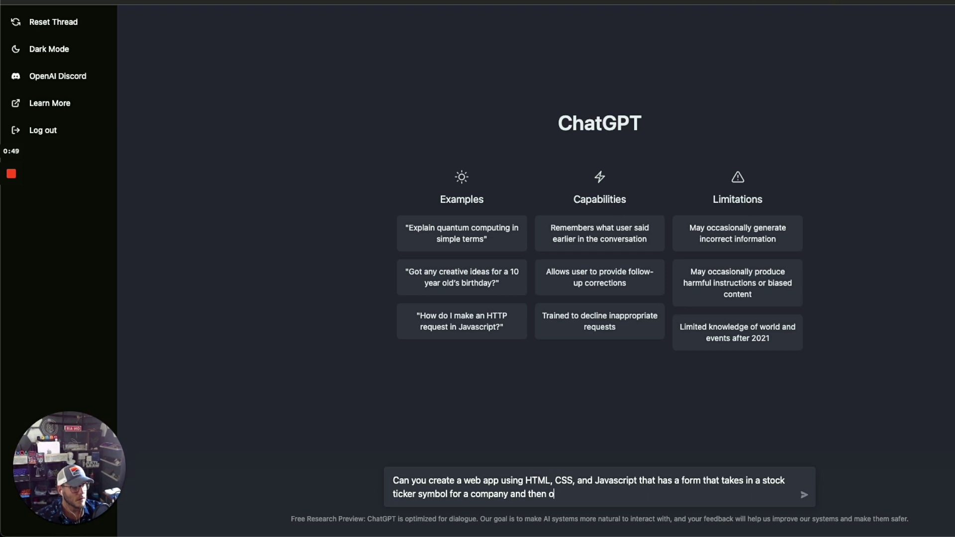
pyautogui.write('n form submis')
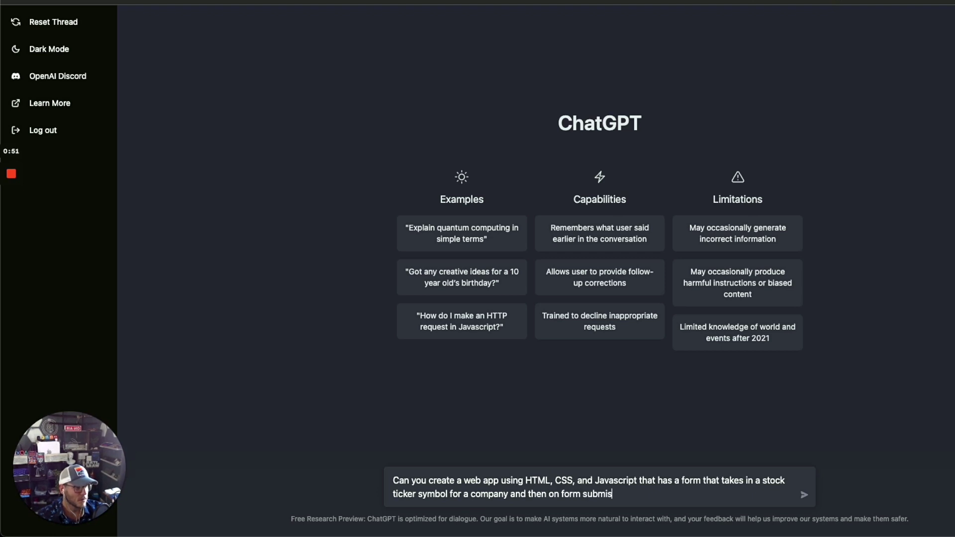
pyautogui.write('sion displays t')
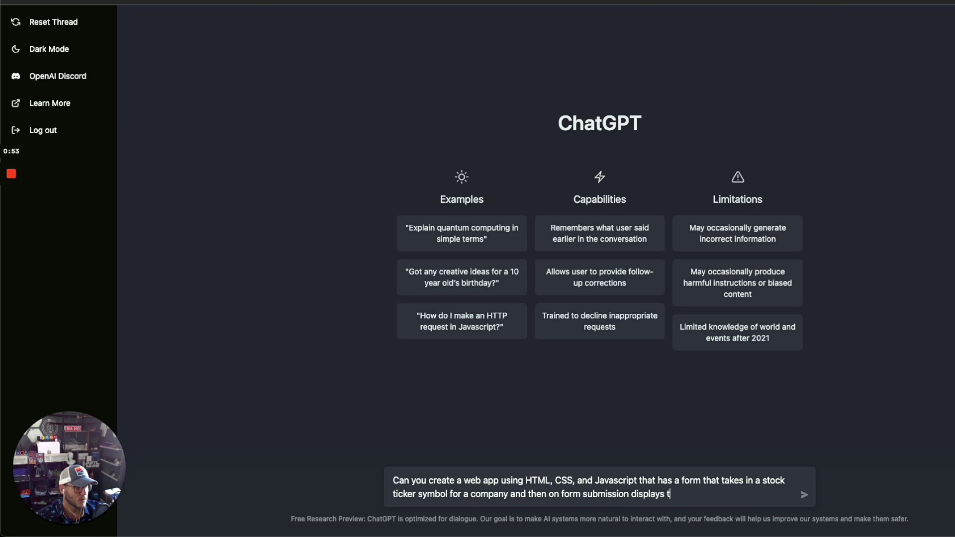
pyautogui.write('he stock marketc')
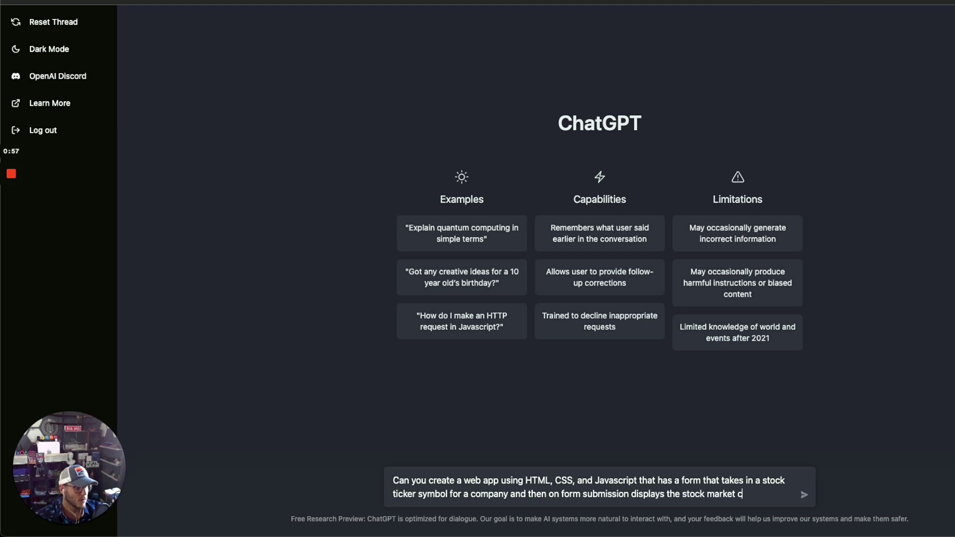
pyautogui.press('BackSpace')
pyautogui.write('performance of ')
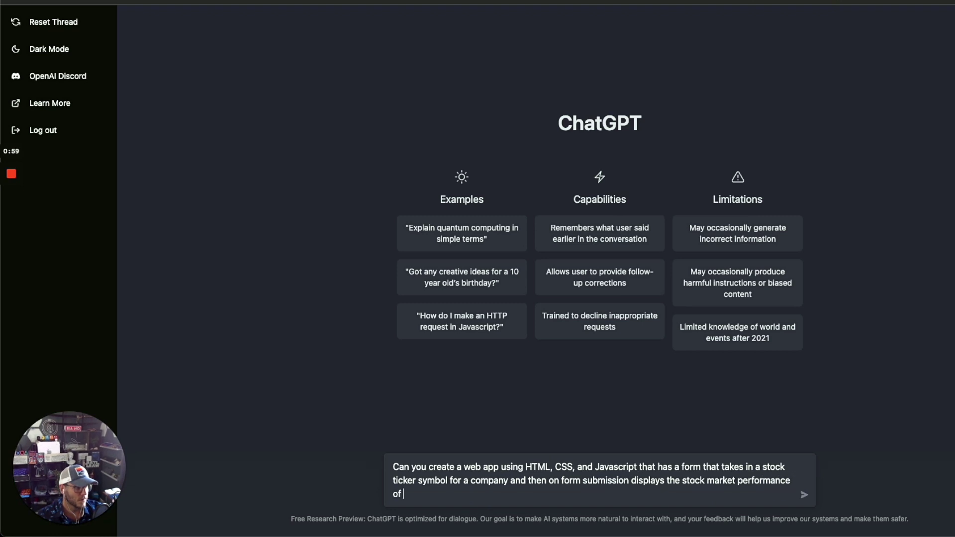
pyautogui.write('that par')
pyautogui.write('ticular c')
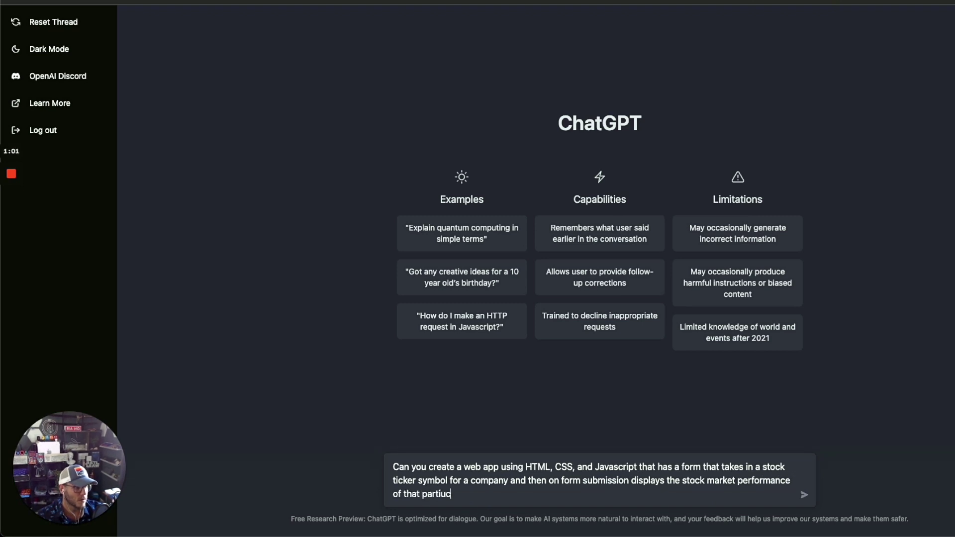
pyautogui.press('BackSpace')
pyautogui.press('BackSpace')
pyautogui.write('cular company?')
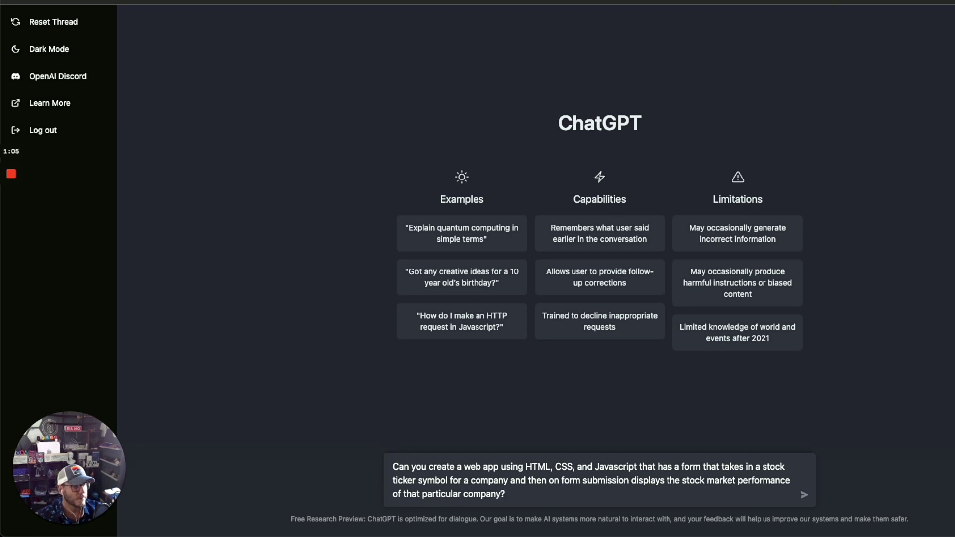
pyautogui.press('Return')
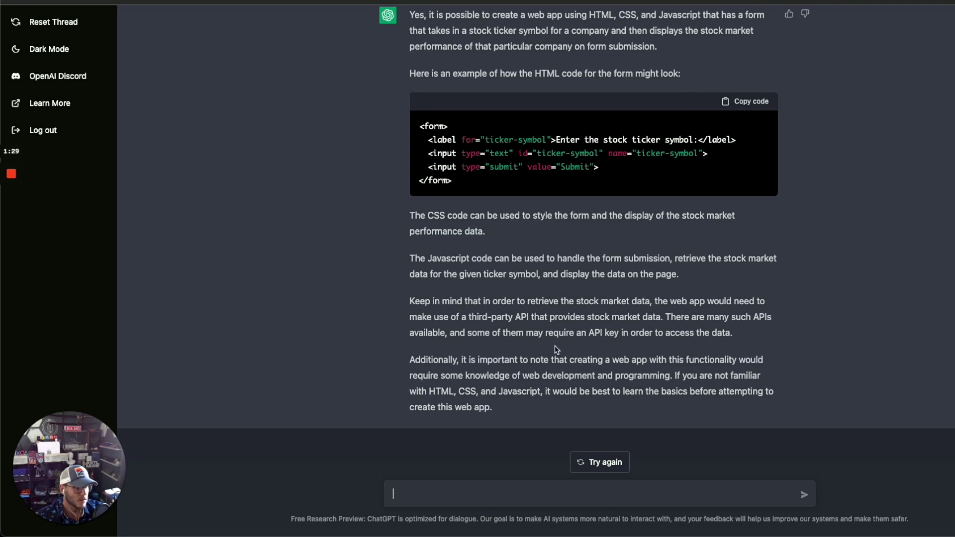
# Ask ChatGPT, 'Can you add in an API that displays the stock market performance data?'.
pyautogui.write('W')
pyautogui.press('BackSpace')
pyautogui.write('Can y')
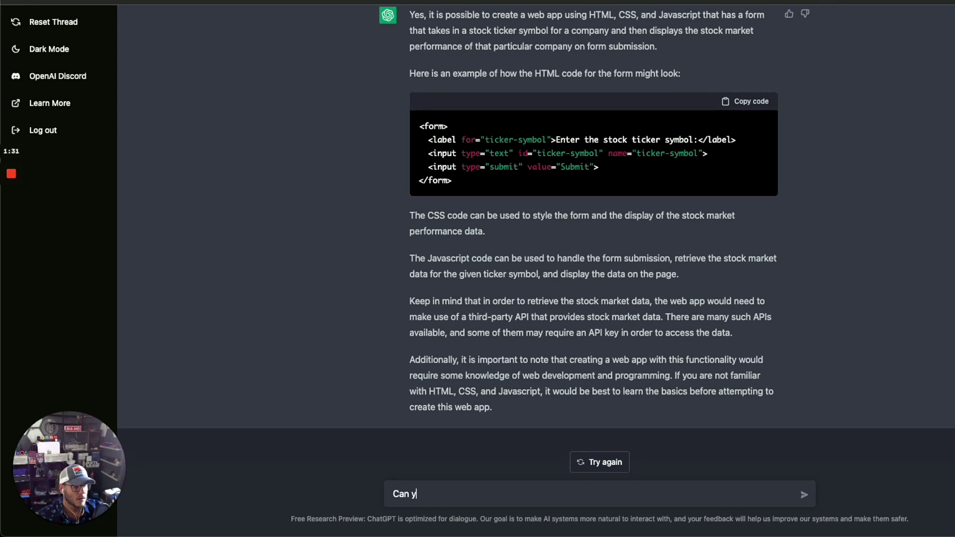
pyautogui.write('ou add i')
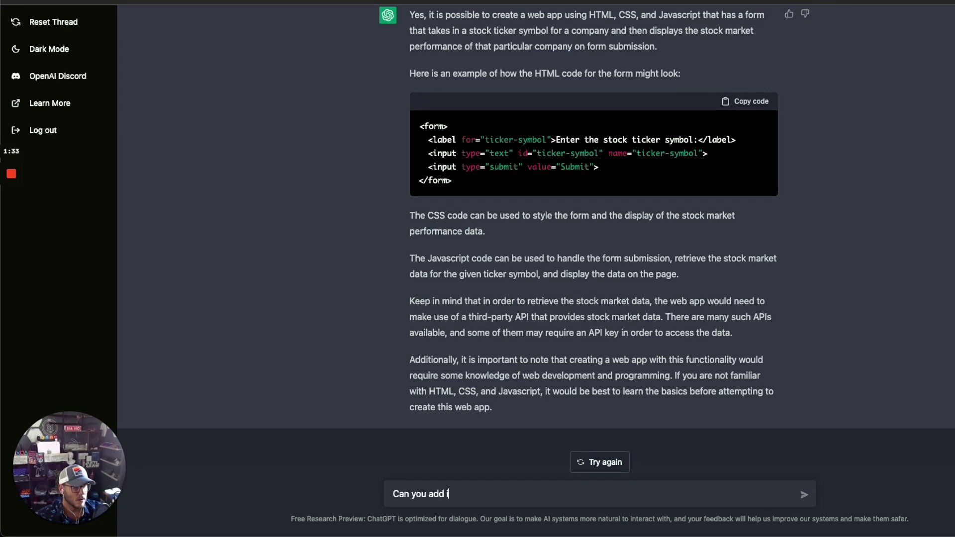
pyautogui.write('n an an API that disp')
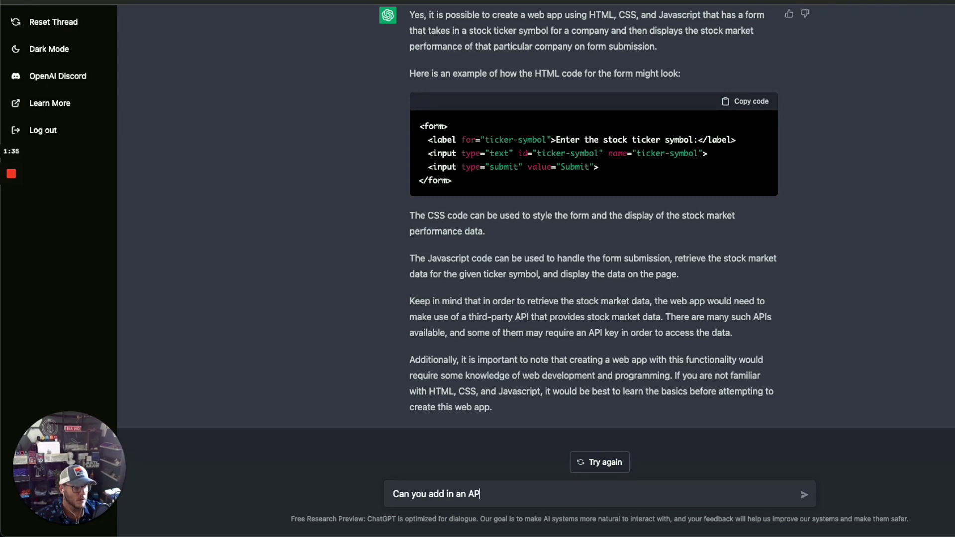
pyautogui.write('lays')
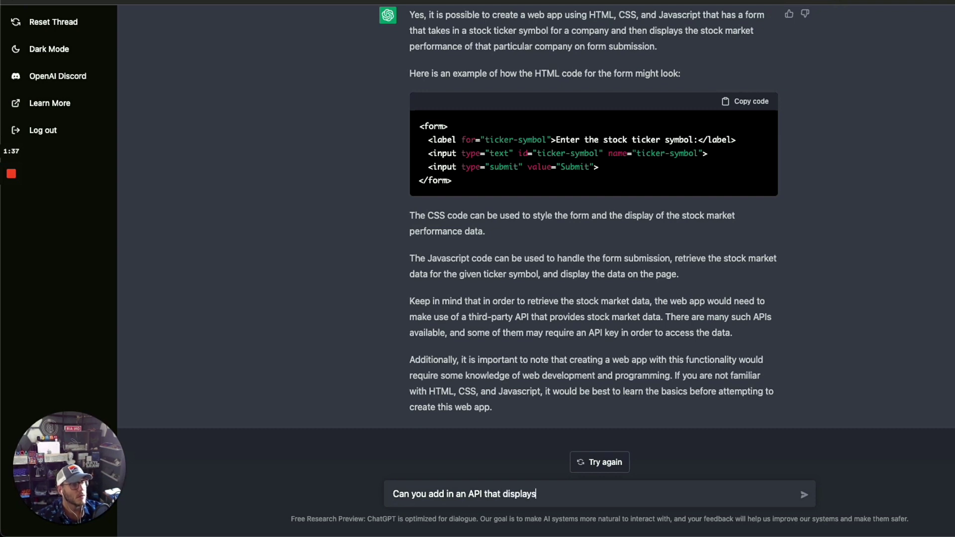
pyautogui.write(' the stock m')
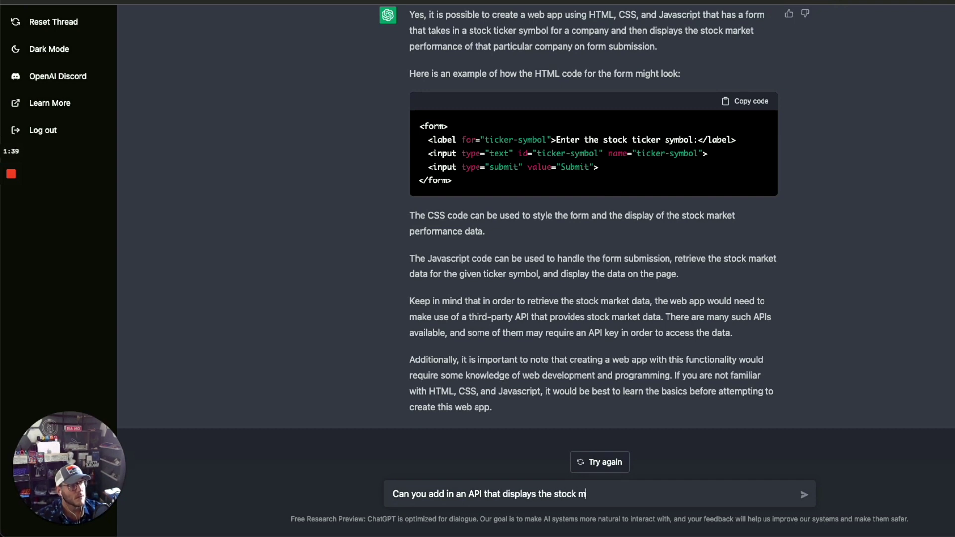
pyautogui.write('arket performacne d')
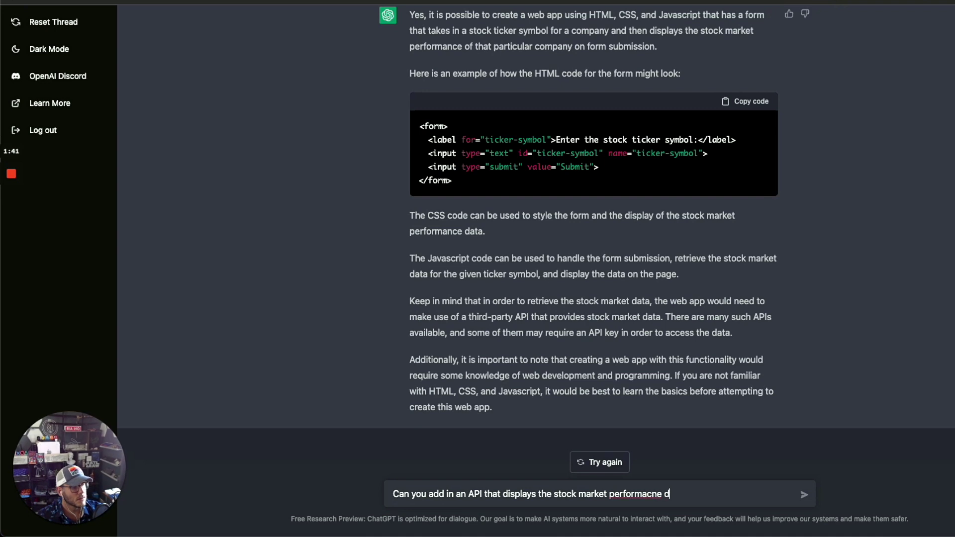
pyautogui.press('BackSpace')
pyautogui.press('BackSpace')
pyautogui.write('nce data?')
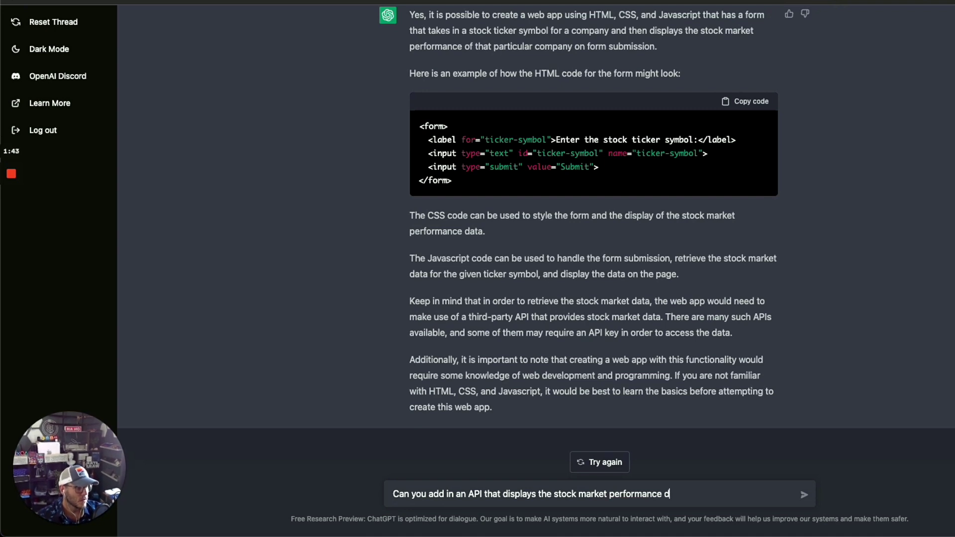
pyautogui.press('Return')
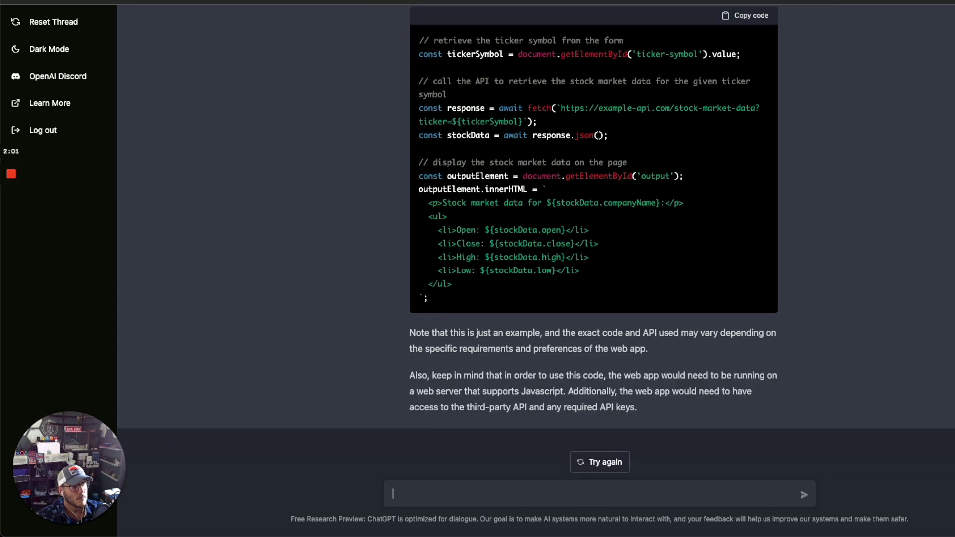
# Review the finished API answer, highlighting the example API address in its JavaScript.
pyautogui.scroll(2, 652, 234)
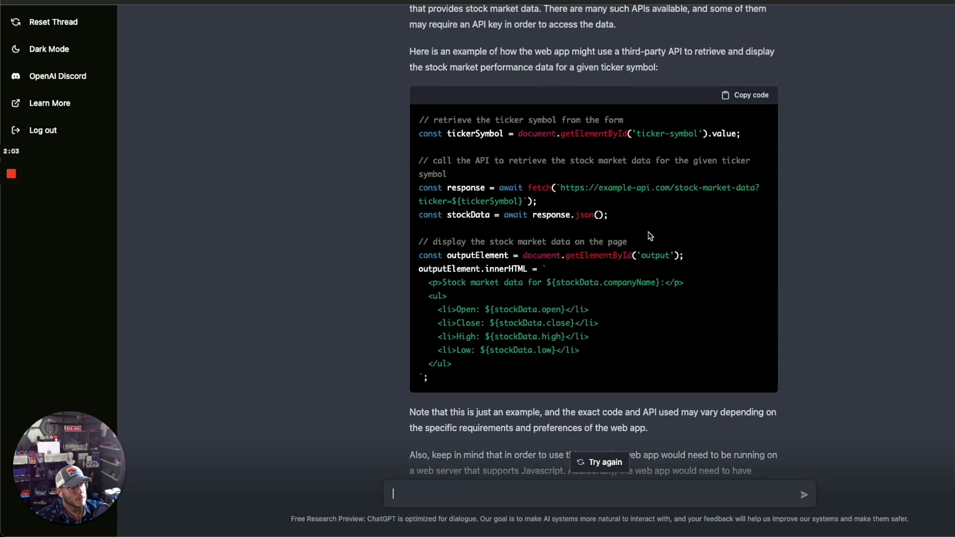
pyautogui.scroll(2, 694, 214)
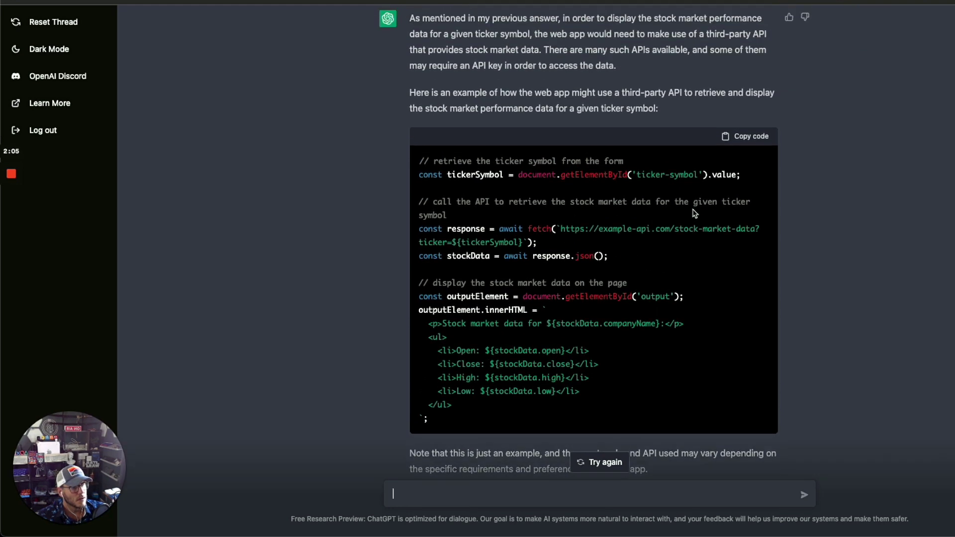
pyautogui.scroll(-3, 694, 214)
pyautogui.scroll(-1, 694, 214)
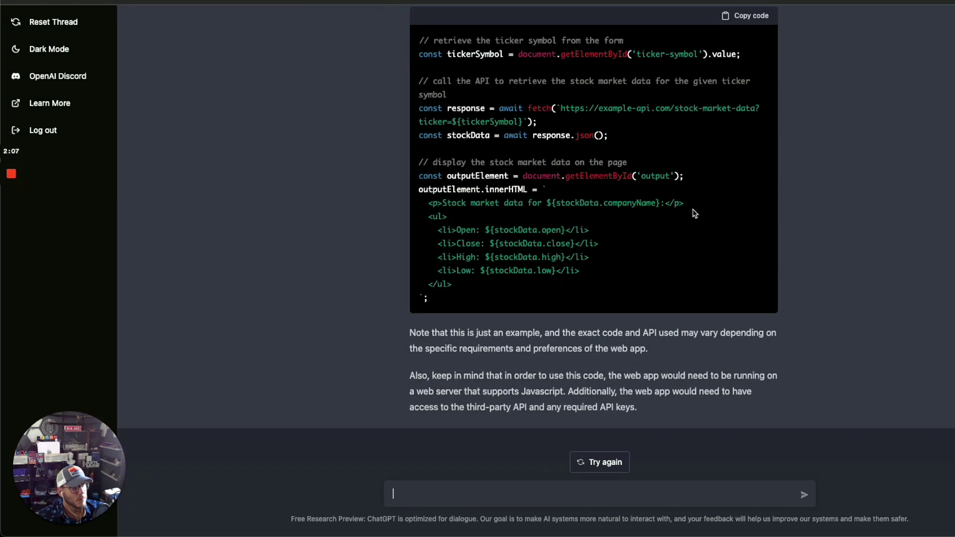
pyautogui.scroll(4, 691, 211)
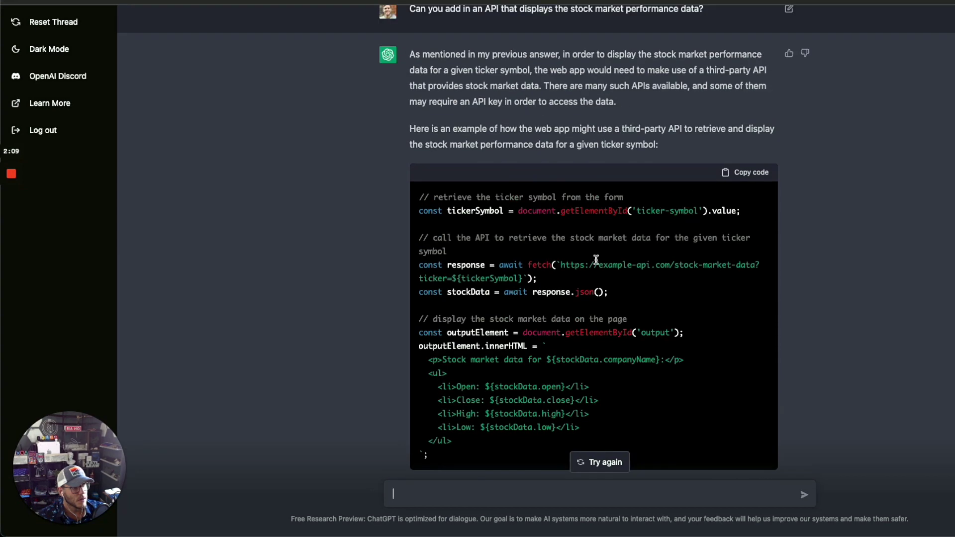
pyautogui.moveTo(562, 267); pyautogui.dragTo(653, 268)
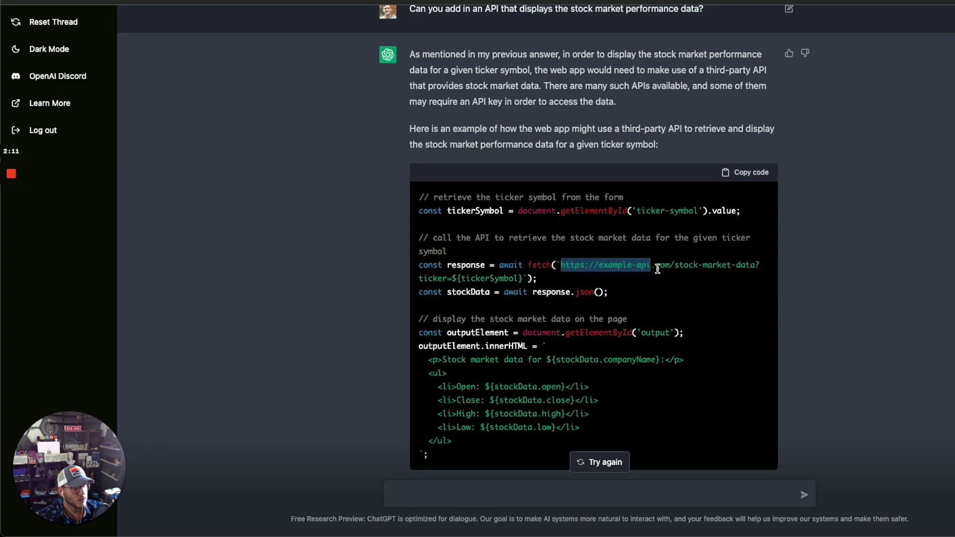
pyautogui.click(655, 269)
pyautogui.scroll(-4, 658, 269)
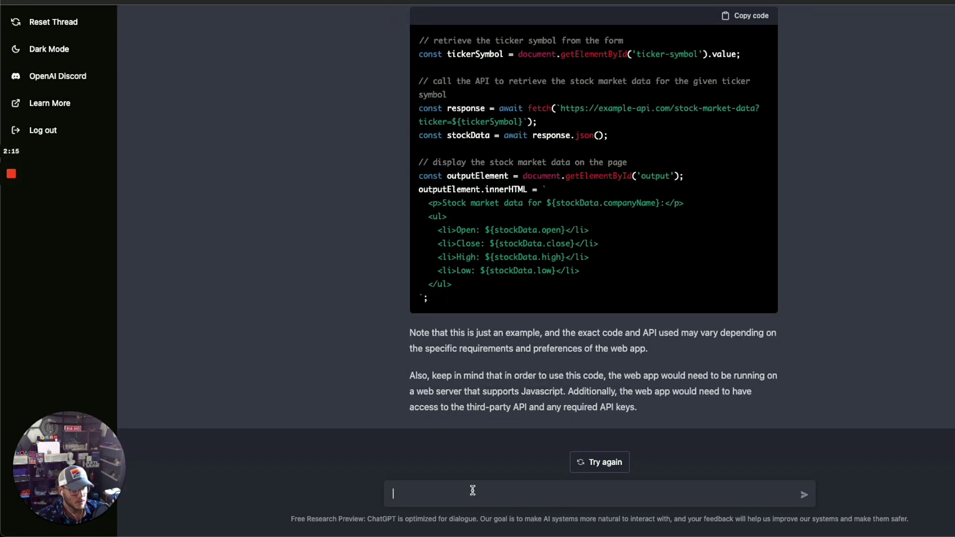
# Ask ChatGPT 'What APIs do you recommend to display that data?'.
pyautogui.write('What API')
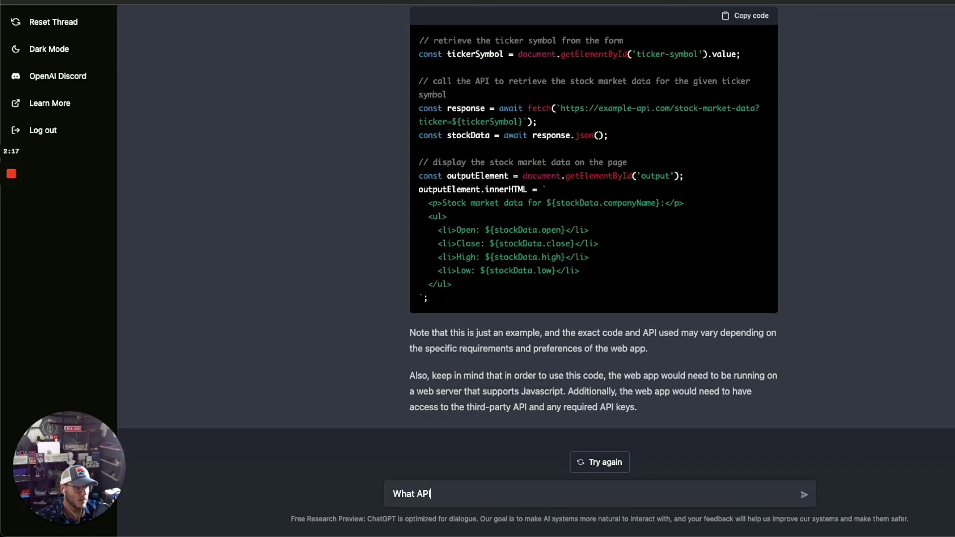
pyautogui.write('s do you recojkm')
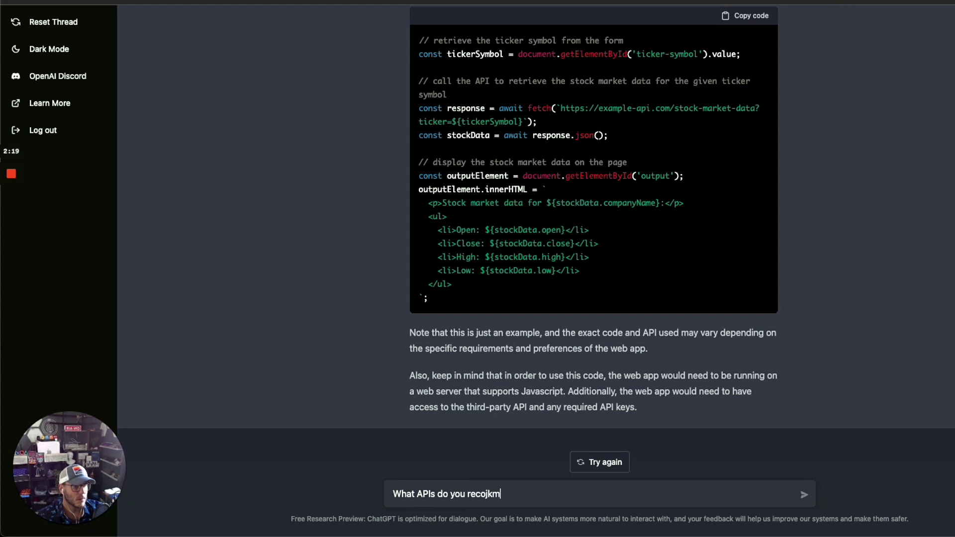
pyautogui.press('BackSpace')
pyautogui.press('BackSpace')
pyautogui.press('BackSpace')
pyautogui.write('mmend ')
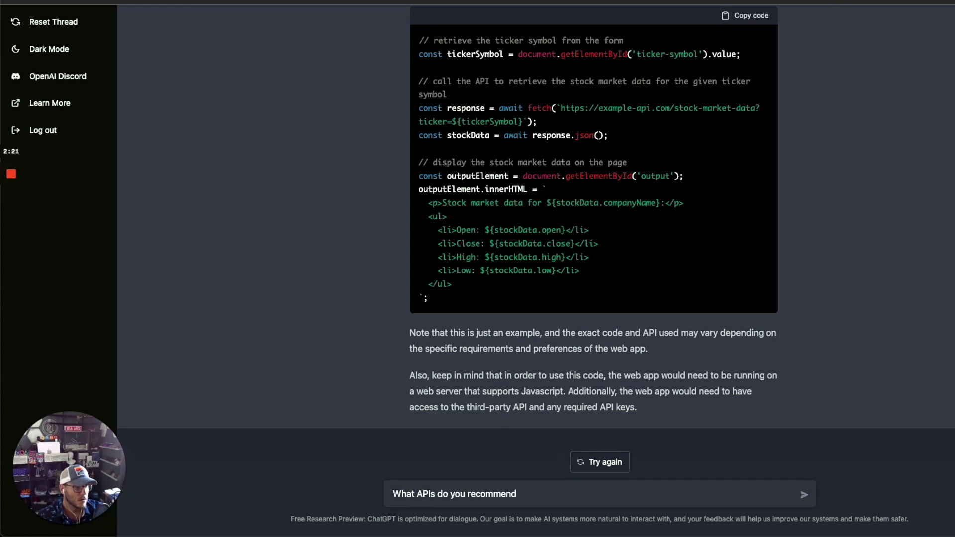
pyautogui.write('to displa')
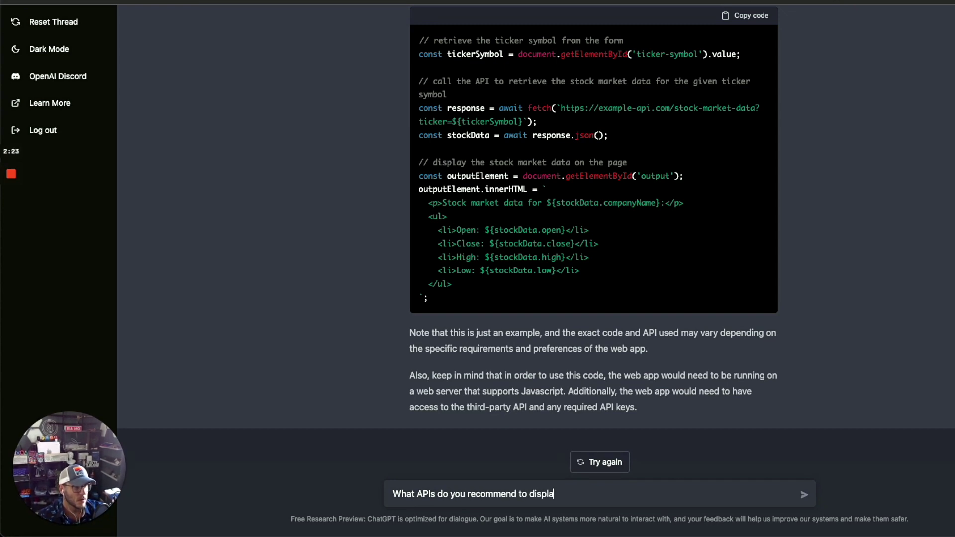
pyautogui.write('y that data?')
pyautogui.press('Return')
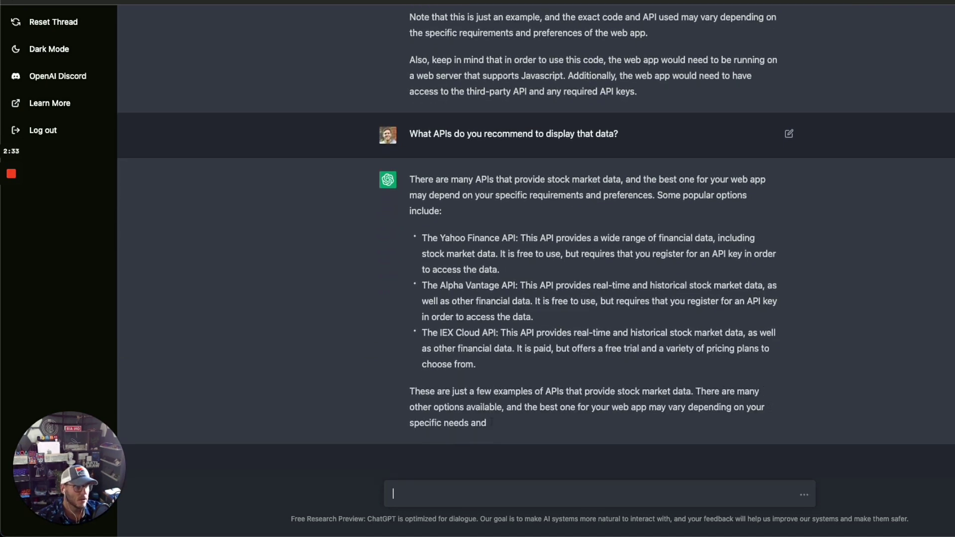
# Ask ChatGPT 'Can you add in the code for the Yahoo Finance API to this web app?'.
pyautogui.write('Ca')
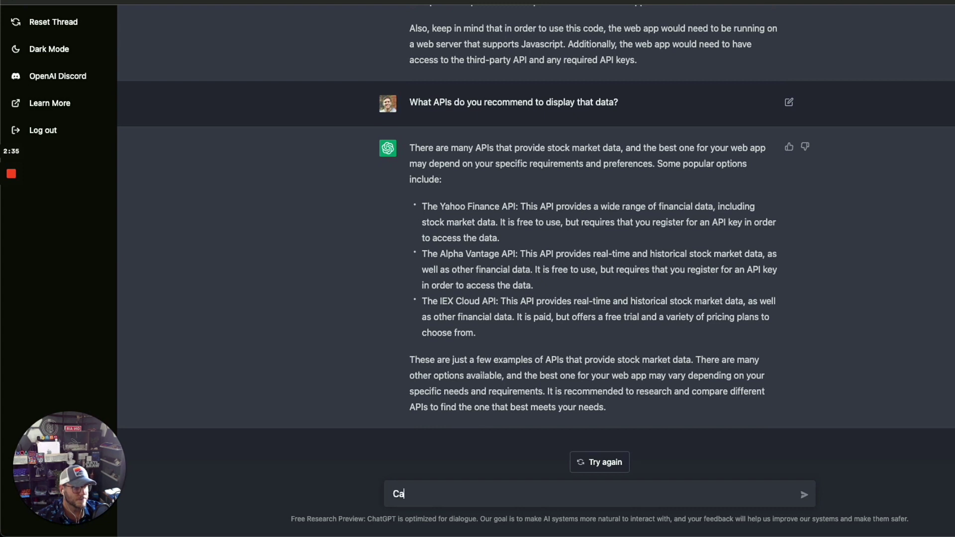
pyautogui.write('n you add')
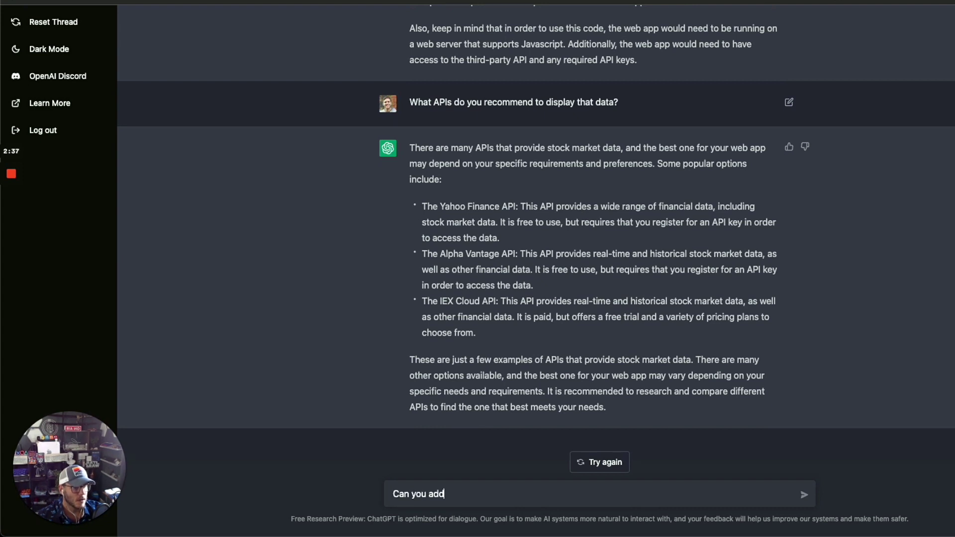
pyautogui.write(' in the code for the Yaho')
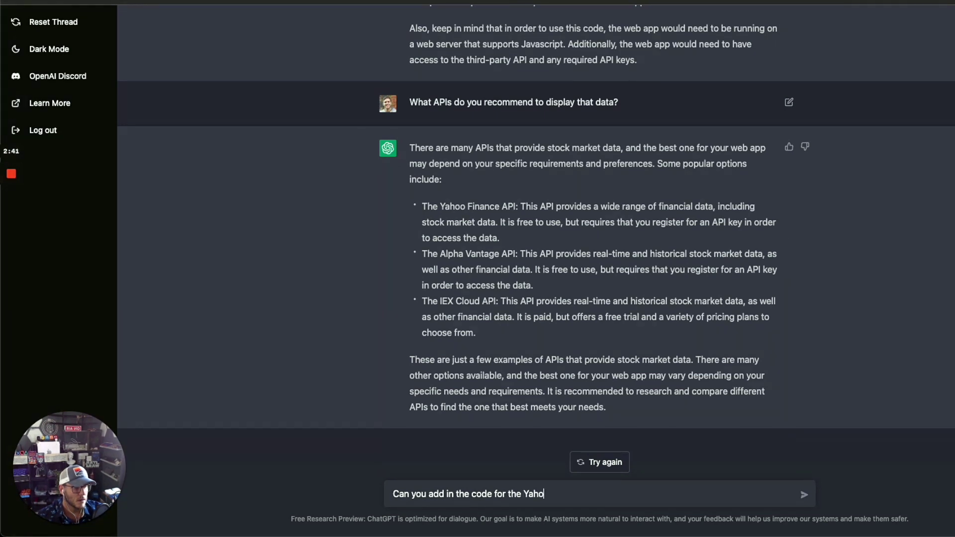
pyautogui.write('o Finan')
pyautogui.press('BackSpace')
pyautogui.press('BackSpace')
pyautogui.press('BackSpace')
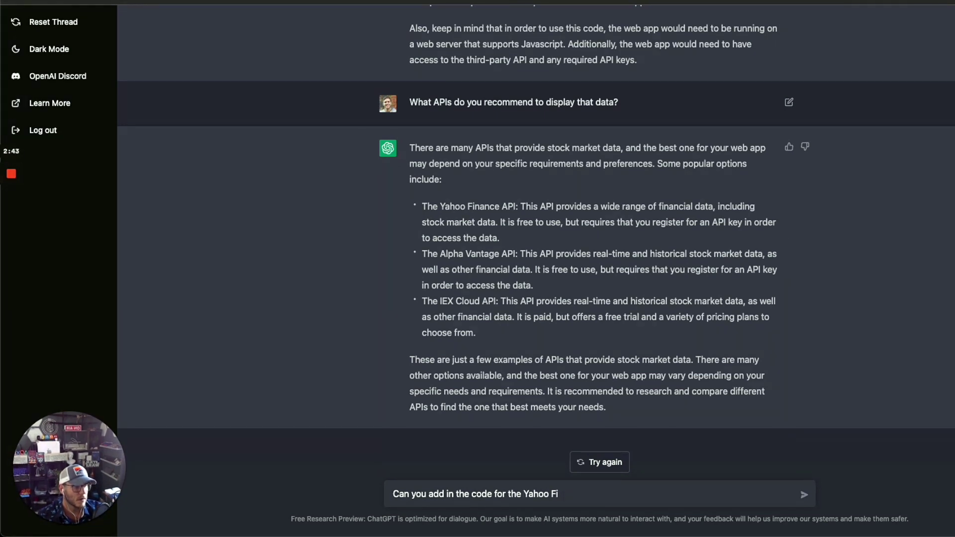
pyautogui.write('nance API')
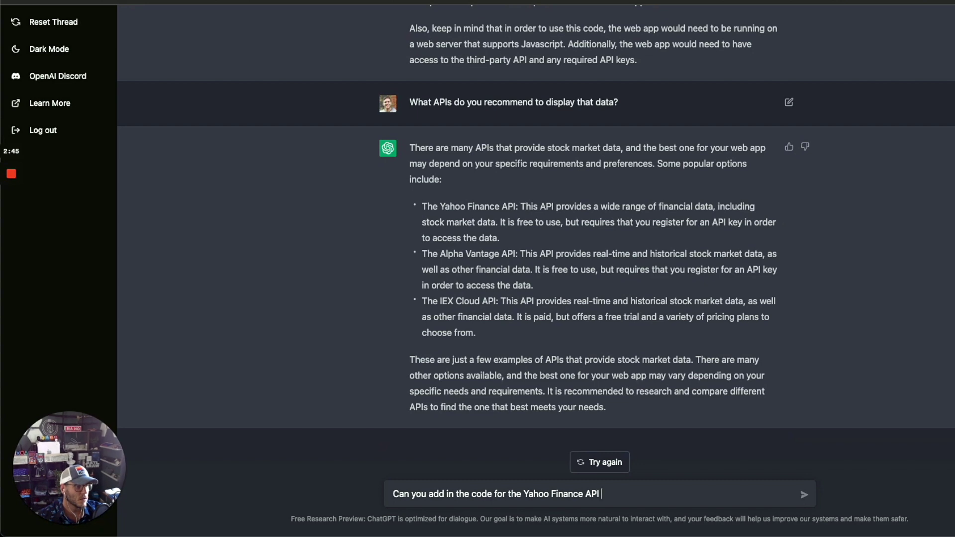
pyautogui.write(' to this web app?')
pyautogui.press('Return')
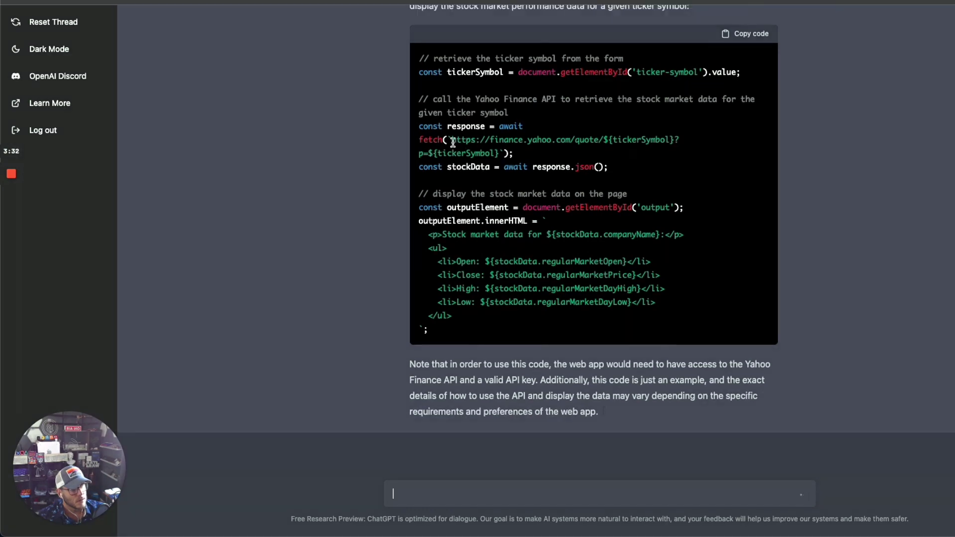
# Scroll through the conversation comparing the Yahoo Finance code with the earlier answers.
pyautogui.scroll(10, 568, 153)
pyautogui.scroll(9, 591, 152)
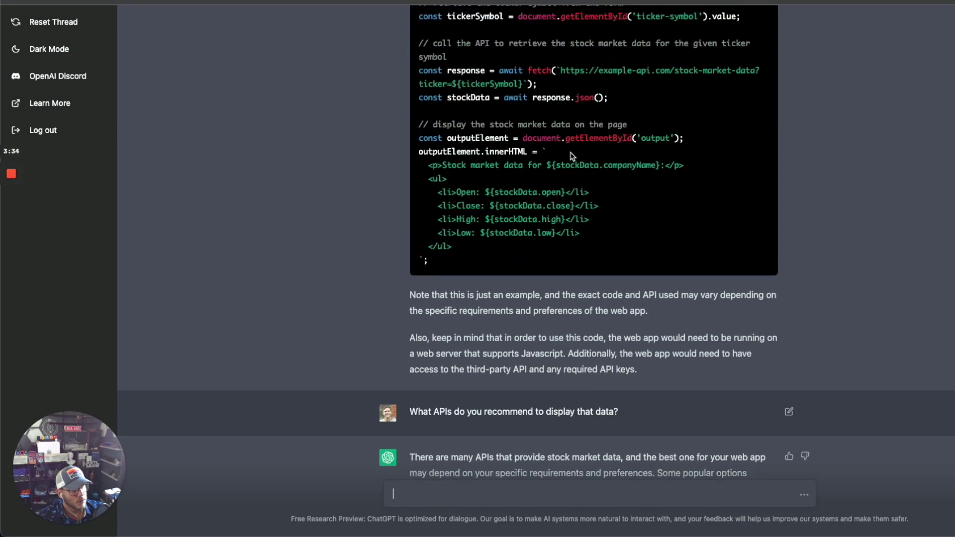
pyautogui.scroll(-9, 552, 87)
pyautogui.scroll(-9, 551, 89)
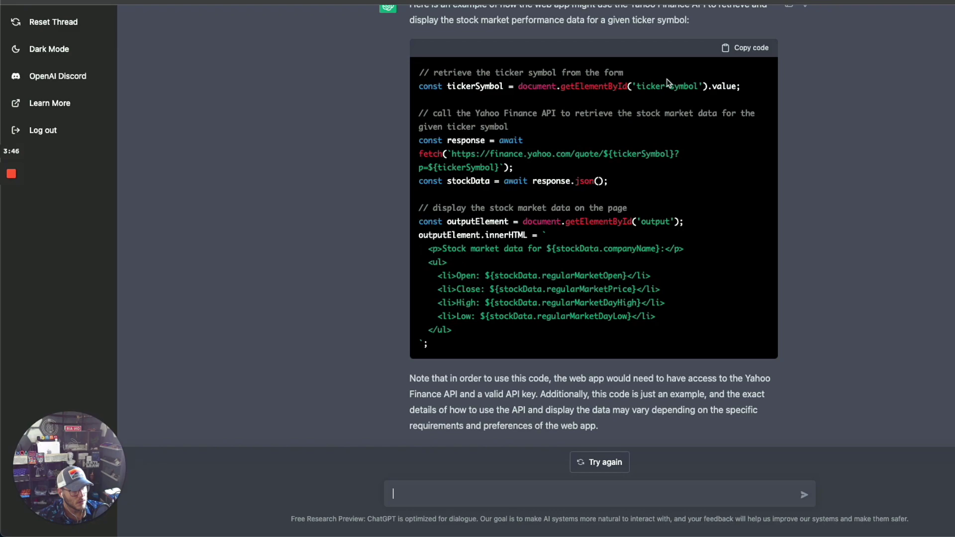
pyautogui.scroll(15, 681, 102)
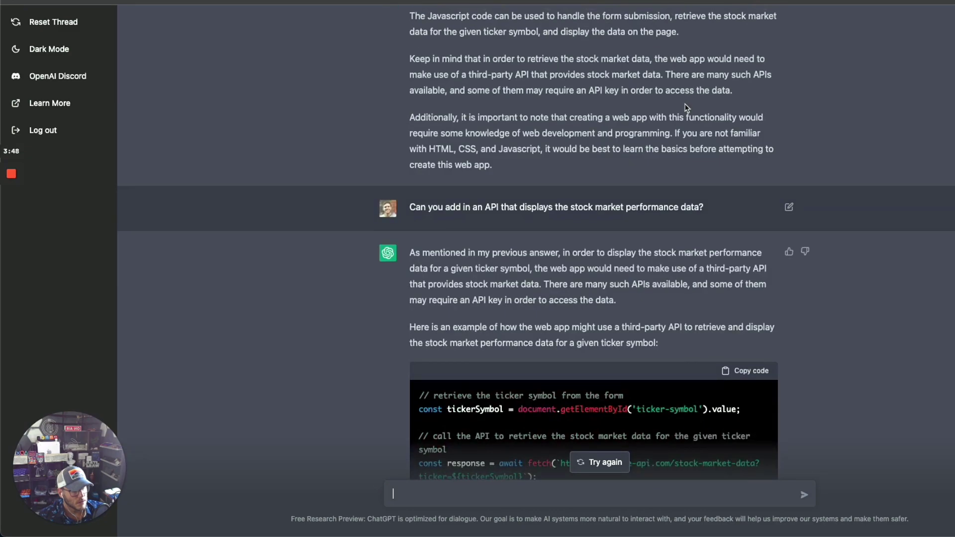
pyautogui.scroll(2, 685, 107)
pyautogui.scroll(-4, 686, 107)
pyautogui.scroll(10, 685, 106)
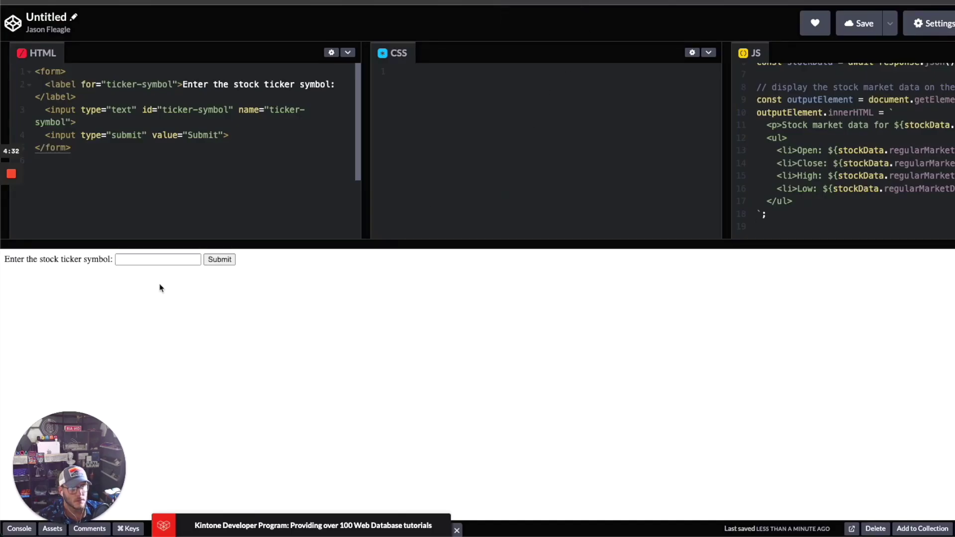
# Test the CodePen form with ticker AAPL, getting Not Found, and inspect the JavaScript's await error.
pyautogui.click(142, 261)
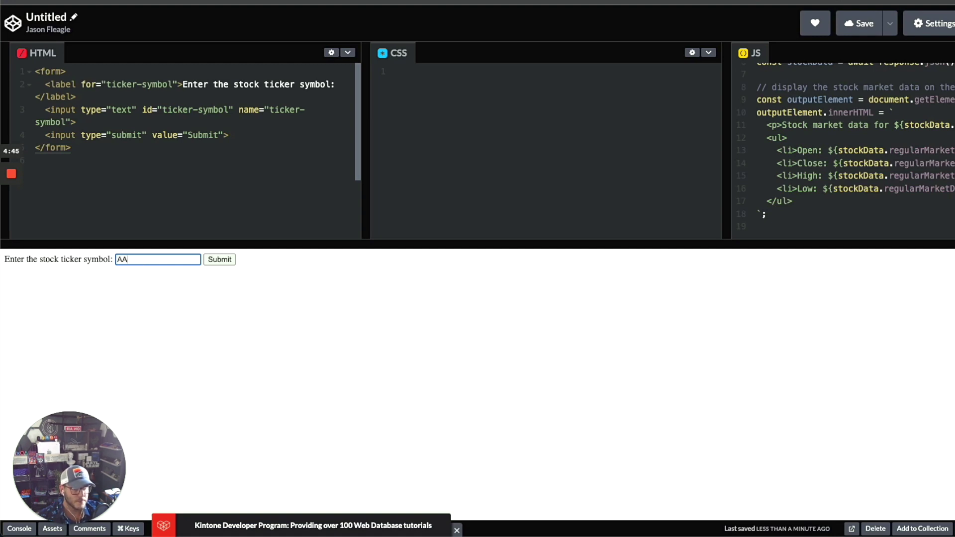
pyautogui.click(214, 258)
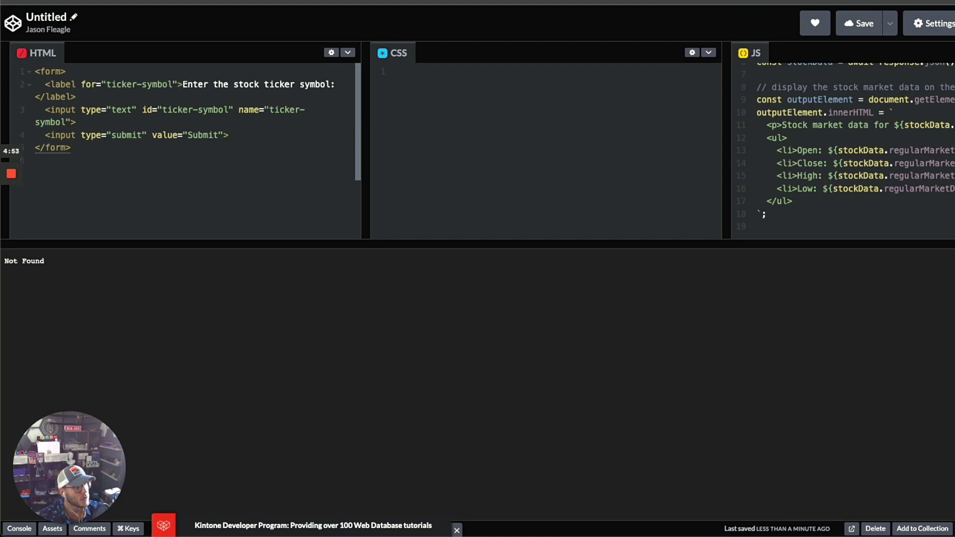
pyautogui.scroll(-1, 919, 211)
pyautogui.click(919, 206)
pyautogui.scroll(3, 843, 149)
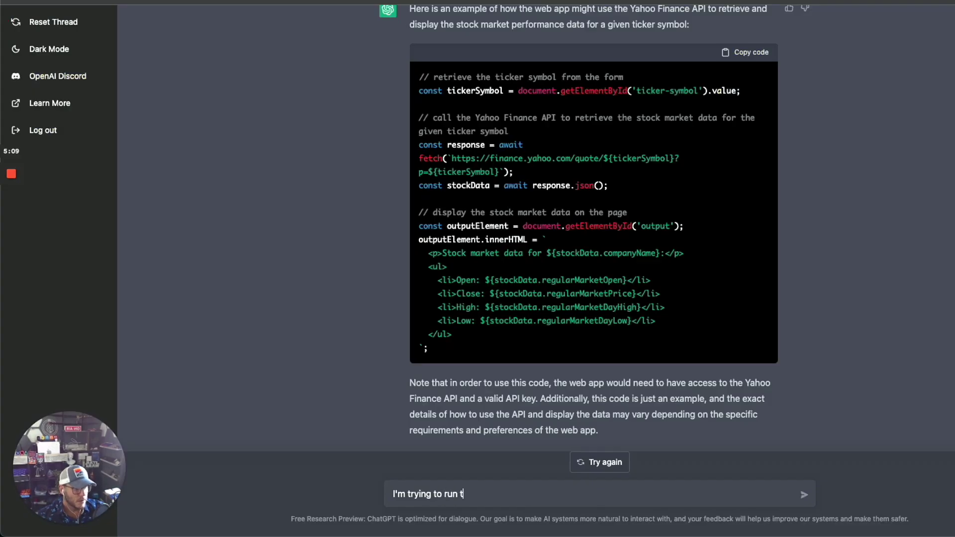
# Report the pasted CodePen await error to ChatGPT and copy the async getStockData() code it returns.
pyautogui.write('depe')
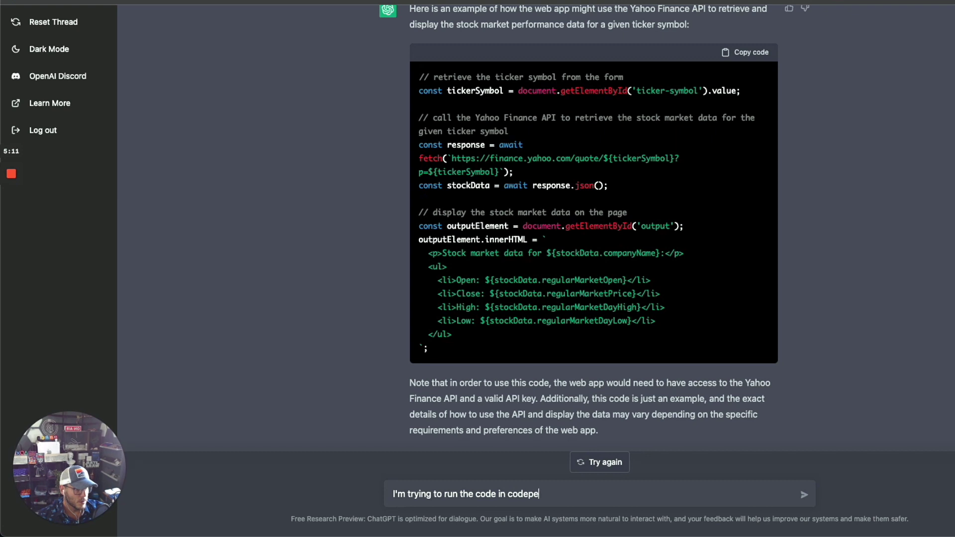
pyautogui.write("n but I'm gettin")
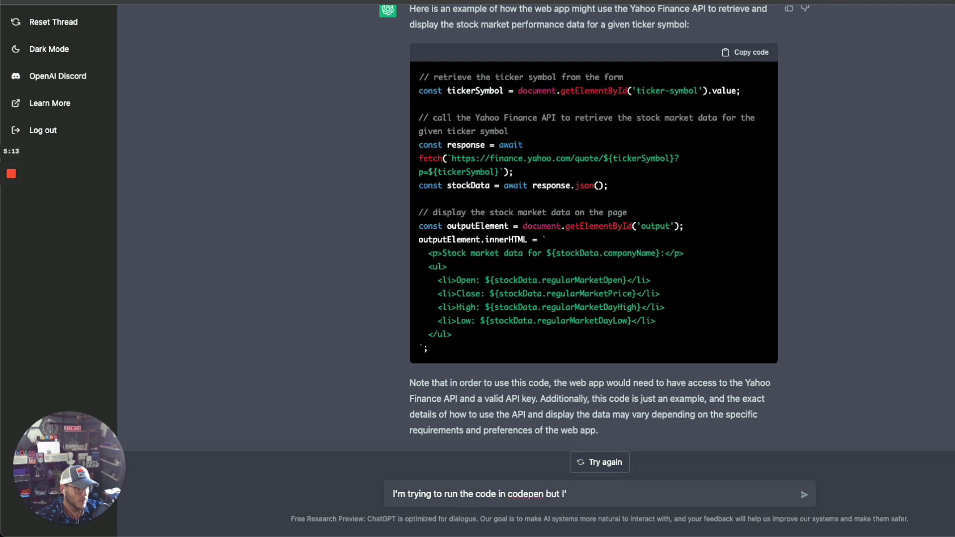
pyautogui.write('g this error "')
pyautogui.write('Uncaught SyntaxError: await is only valid in async functions and the top level bodies of modules')
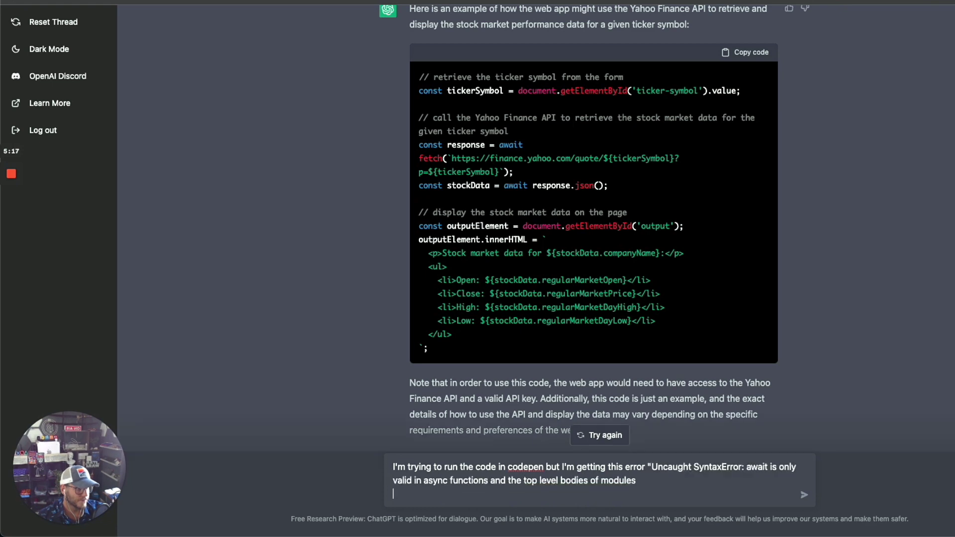
pyautogui.press('BackSpace')
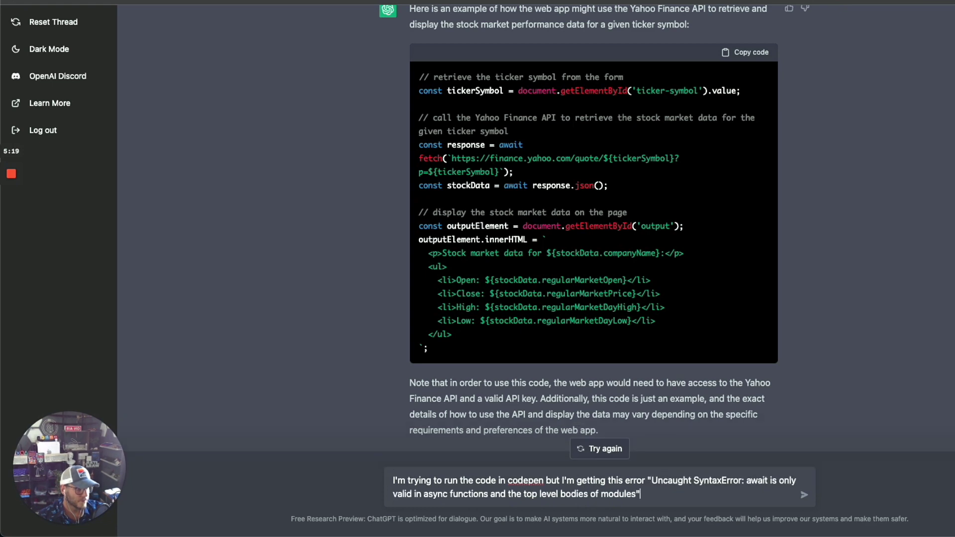
pyautogui.write('"')
pyautogui.press('Return')
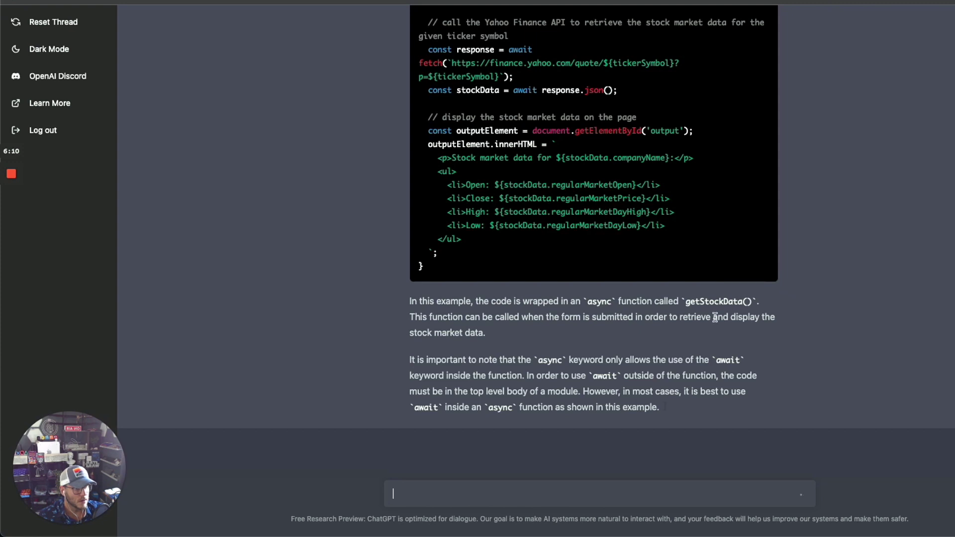
pyautogui.scroll(5, 716, 320)
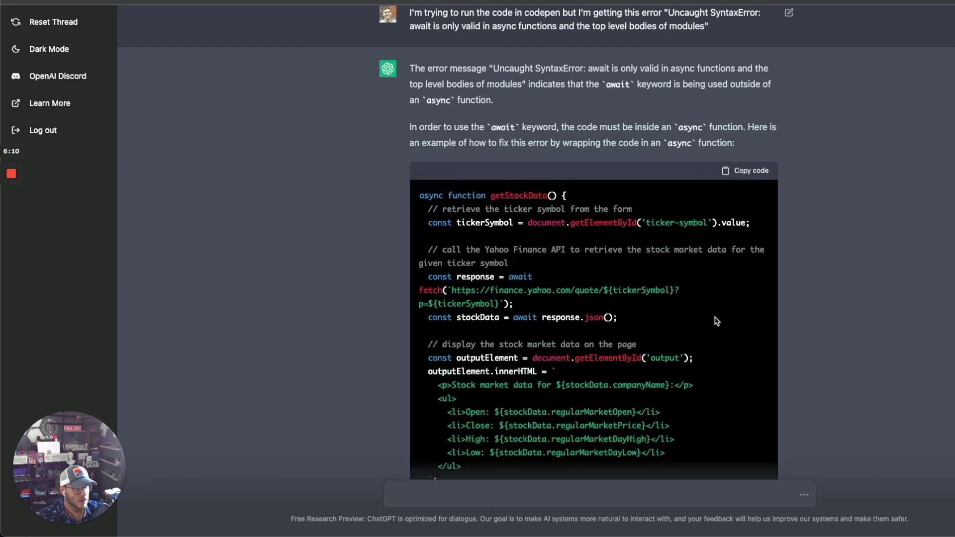
pyautogui.click(741, 170)
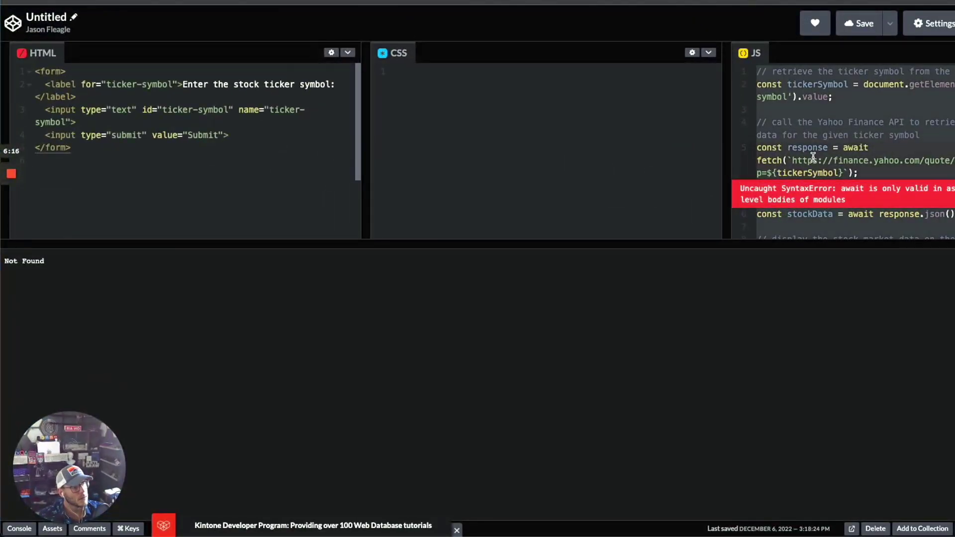
# Replace the pen's JavaScript with the async getStockData() code and save the pen.
pyautogui.hotkey('ctrl', 'a')
pyautogui.hotkey('ctrl', 'v')
pyautogui.hotkey('ctrl', 's')
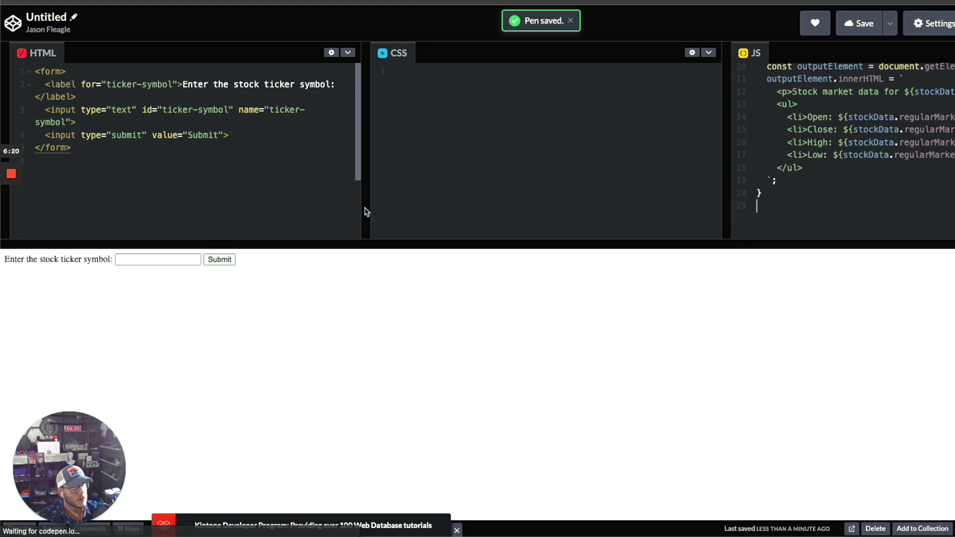
# Retest the form with ticker AAPL, still getting Not Found, and look over the HTML.
pyautogui.click(141, 260)
pyautogui.write('AAPL')
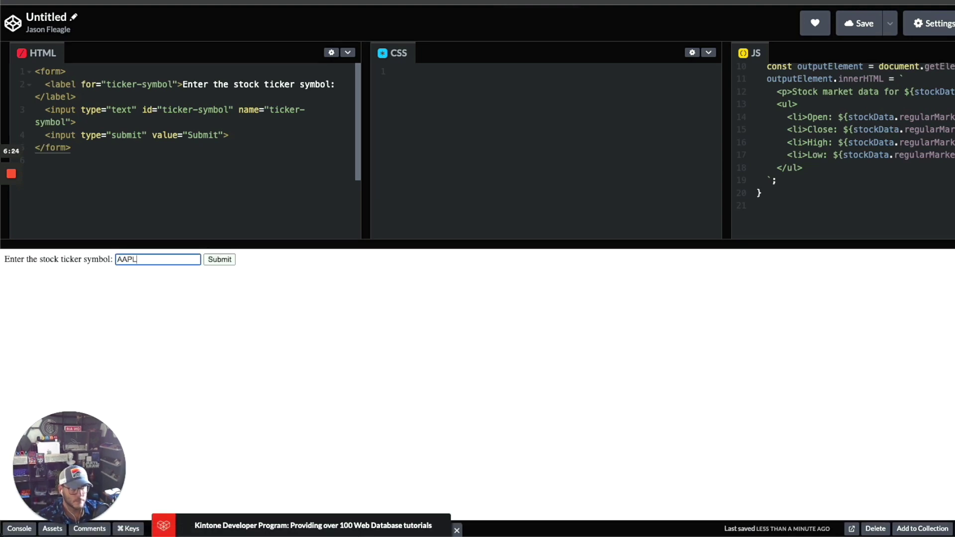
pyautogui.click(222, 262)
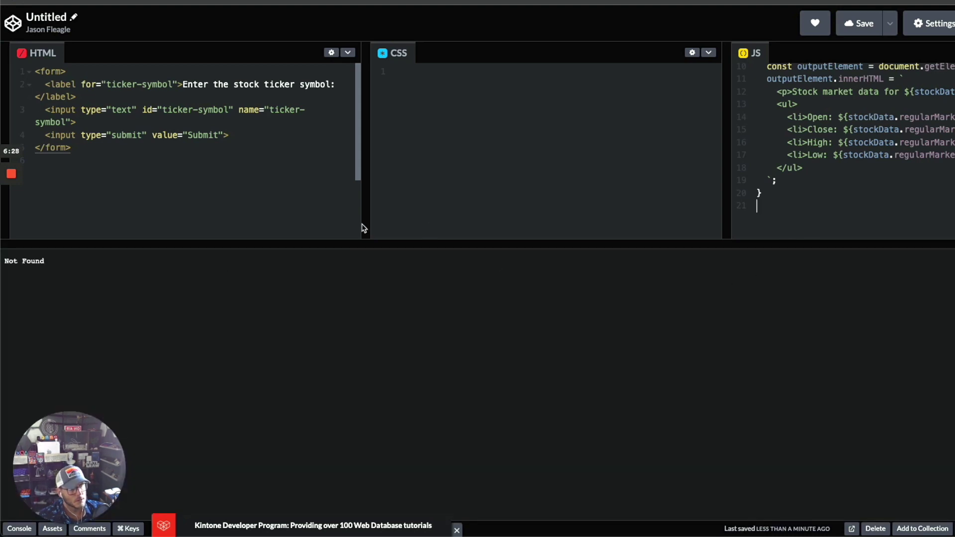
pyautogui.click(230, 216)
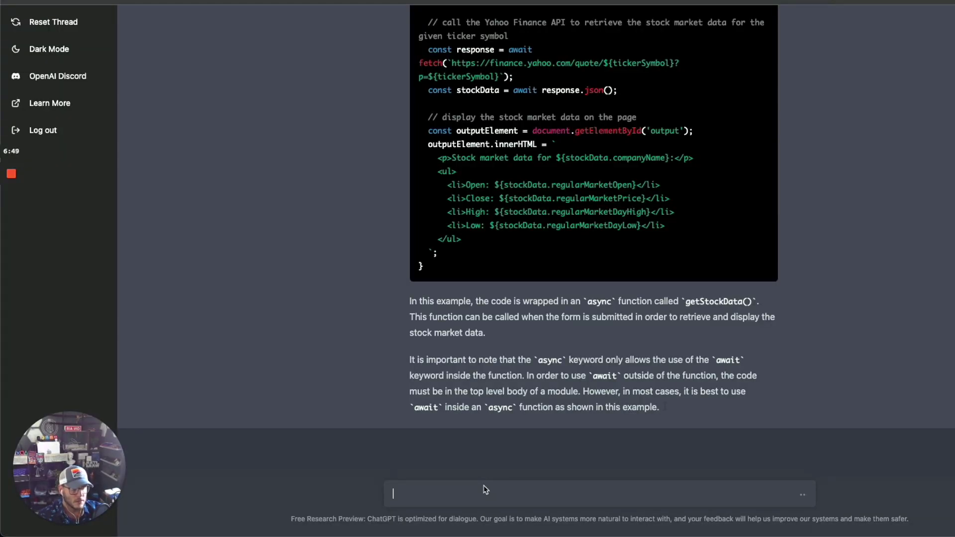
# Tell ChatGPT 'When I run the code the HTML is displaying not found'.
pyautogui.write('When ')
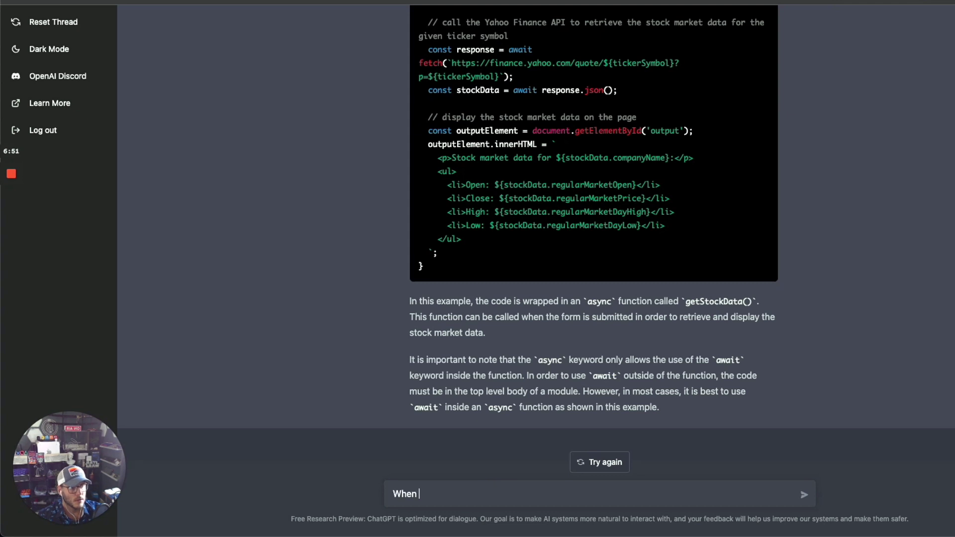
pyautogui.write('I run the code')
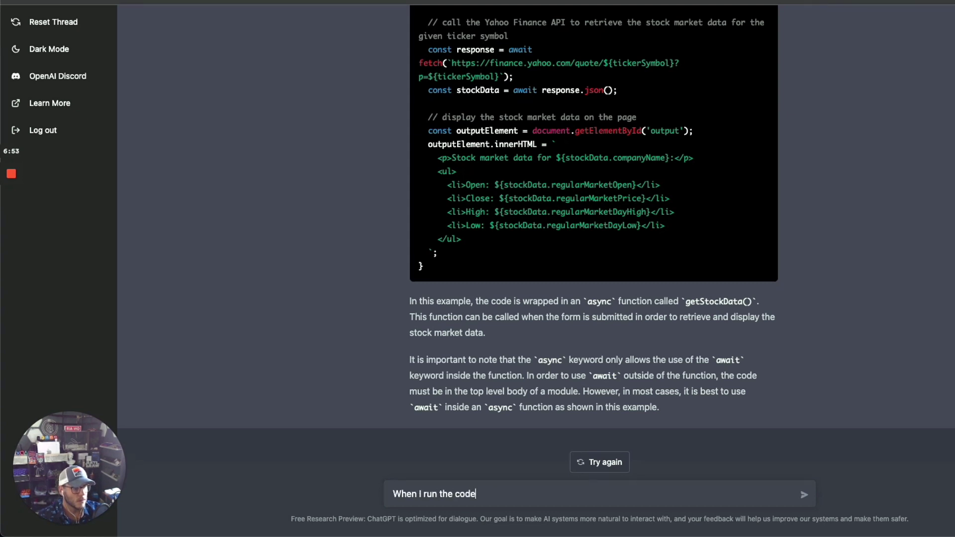
pyautogui.write(' the H')
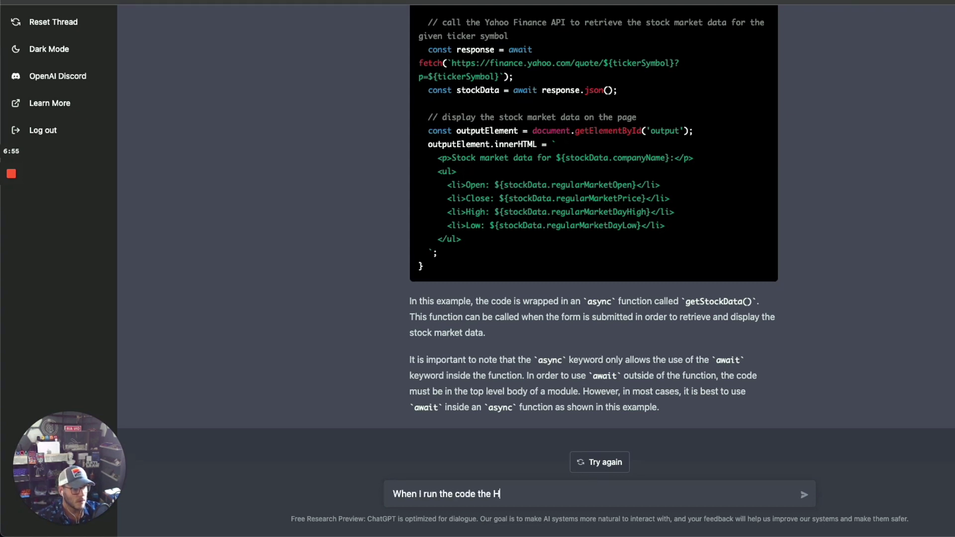
pyautogui.write('TML is di')
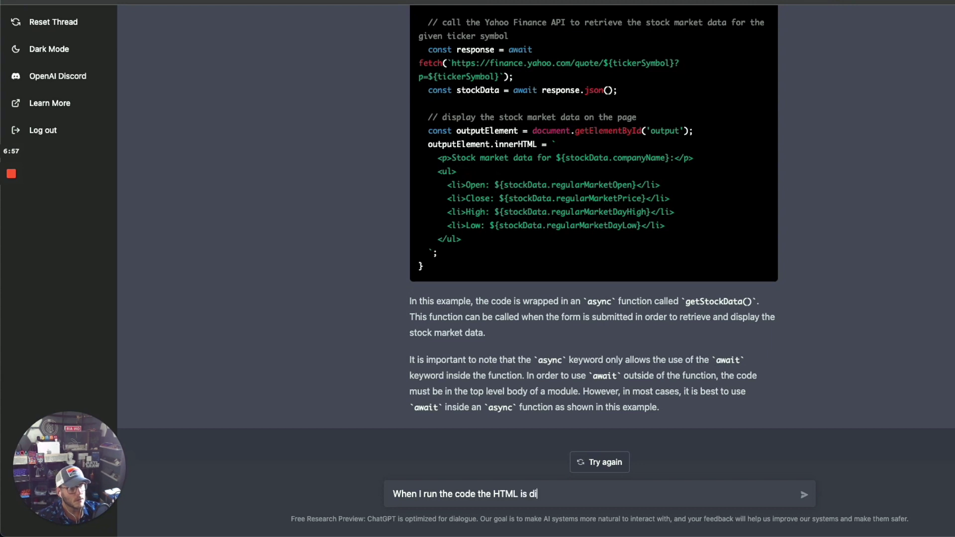
pyautogui.write('splaying not ')
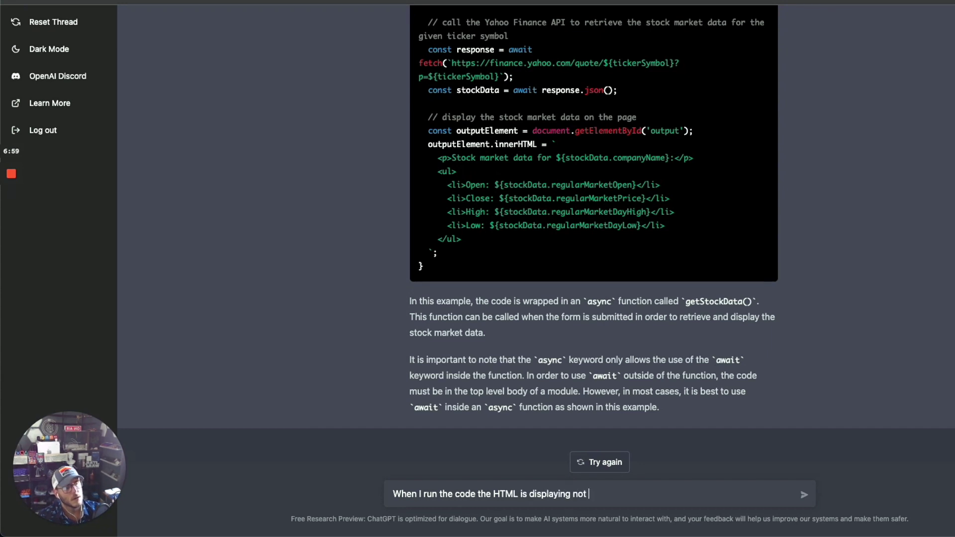
pyautogui.write('found"')
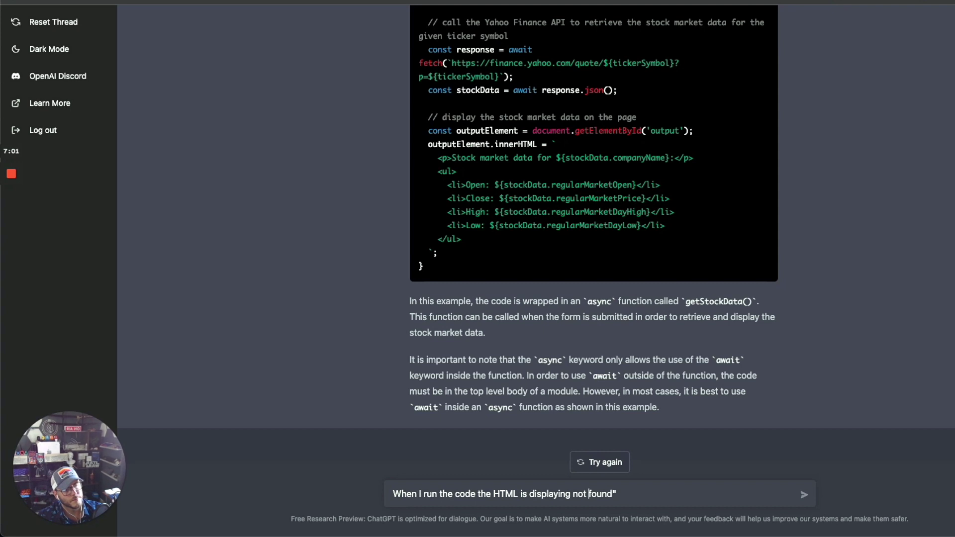
pyautogui.write('"')
pyautogui.press('Return')
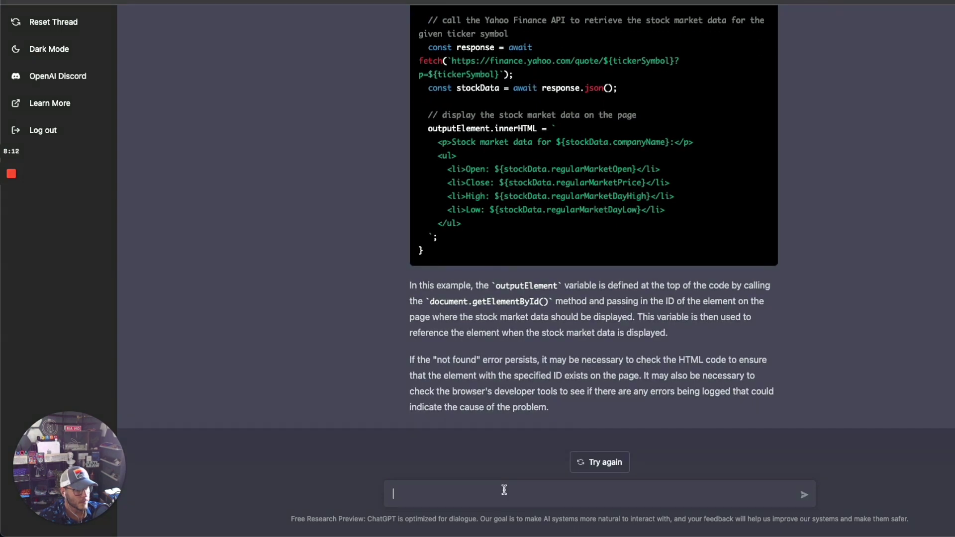
# Ask ChatGPT for the HTML that goes with the JavaScript code and copy the generated HTML.
pyautogui.write('Ca')
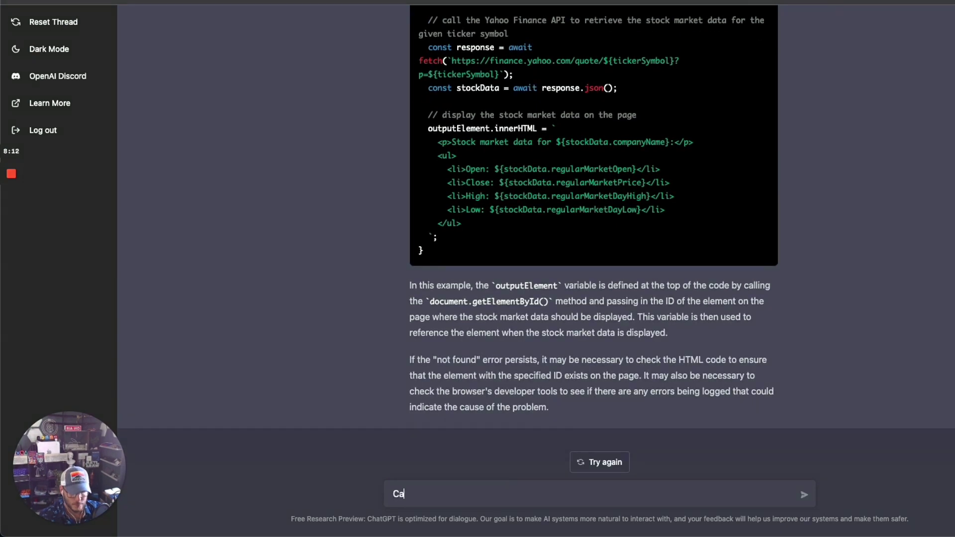
pyautogui.write('n you create the H')
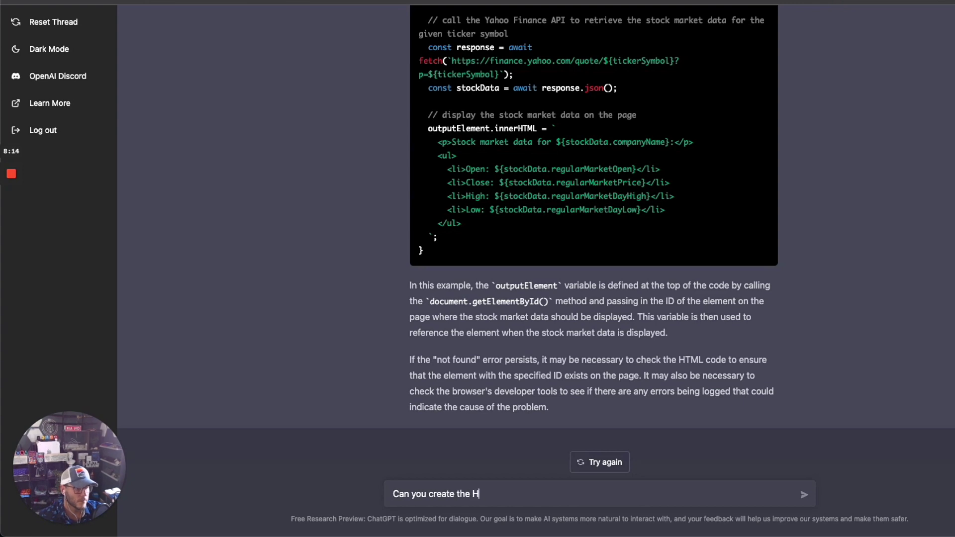
pyautogui.write('TML that goes with')
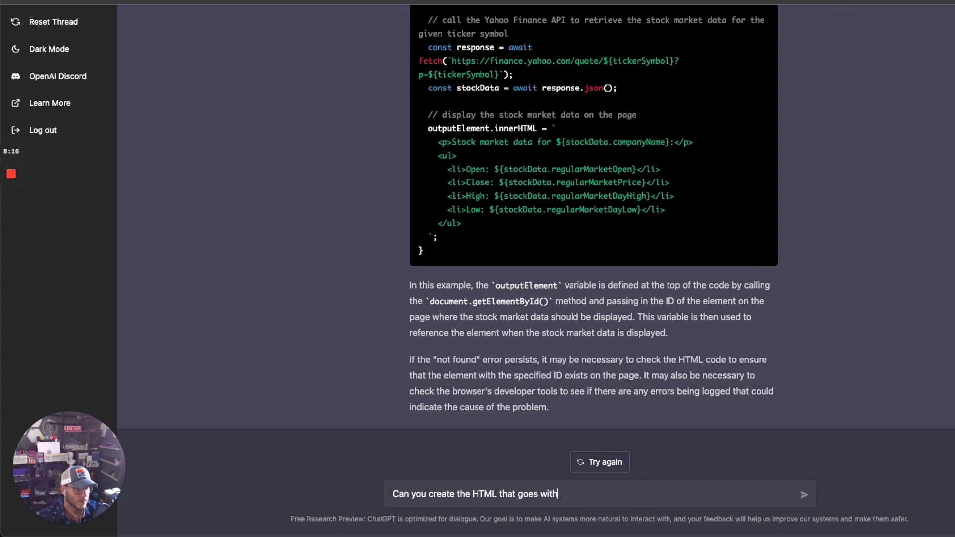
pyautogui.write(' this Javascript ')
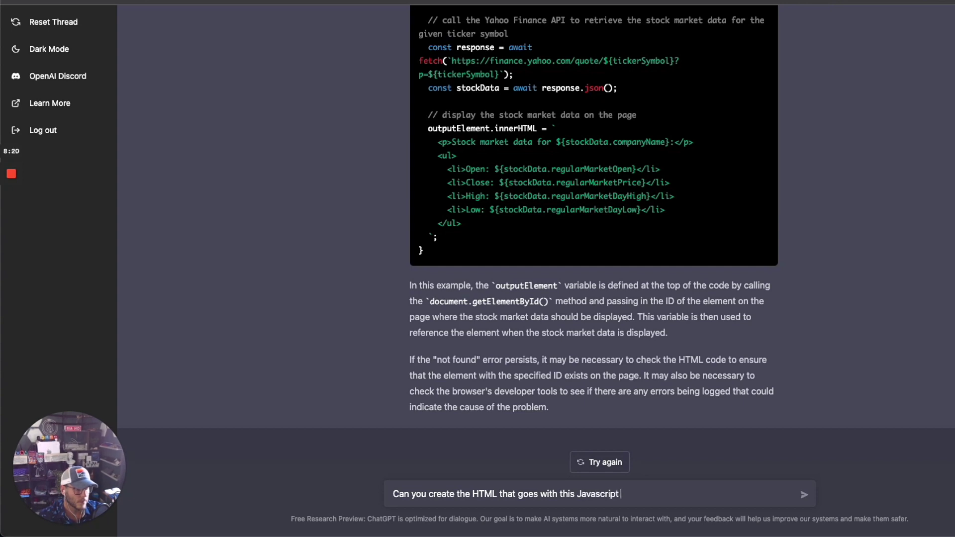
pyautogui.write('code?')
pyautogui.press('Return')
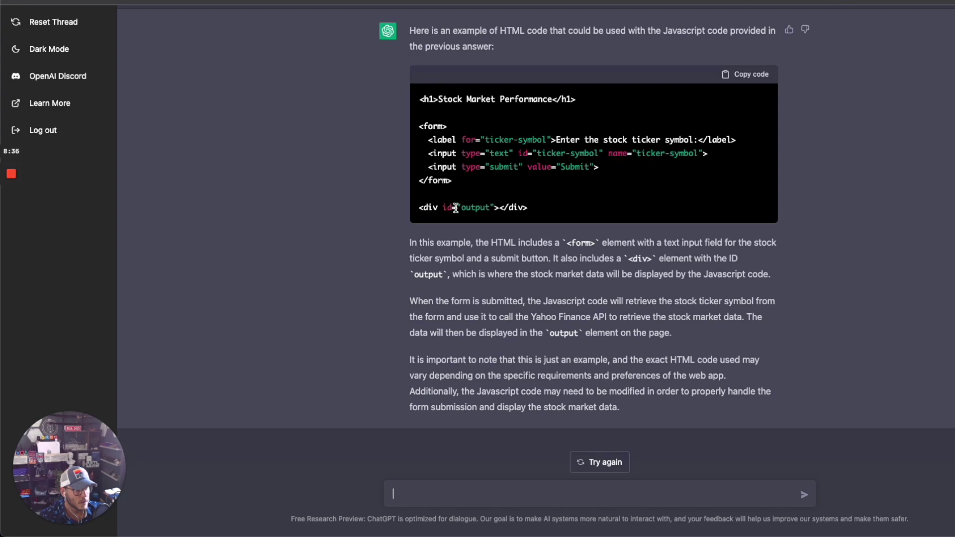
pyautogui.click(757, 74)
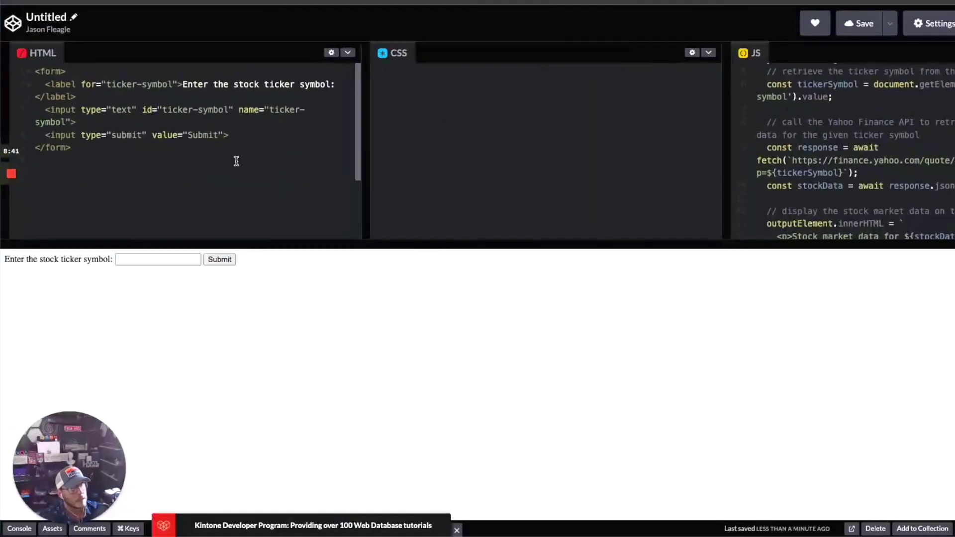
# Replace the pen's HTML with the copied code and save the pen.
pyautogui.click(122, 65)
pyautogui.hotkey('ctrl', 'a')
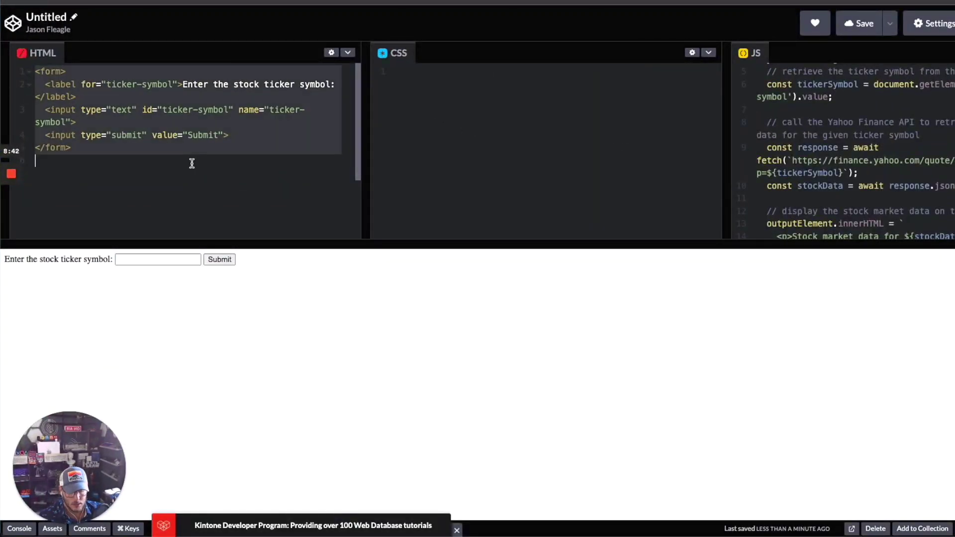
pyautogui.hotkey('ctrl', 'v')
pyautogui.hotkey('ctrl', 's')
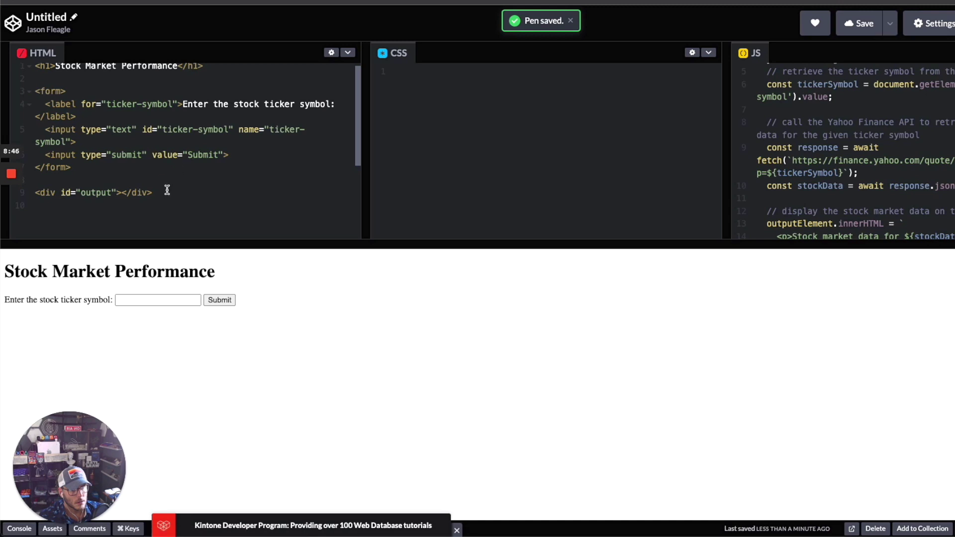
# Test the app by submitting ticker AAPL in the preview, then return to ChatGPT.
pyautogui.click(152, 299)
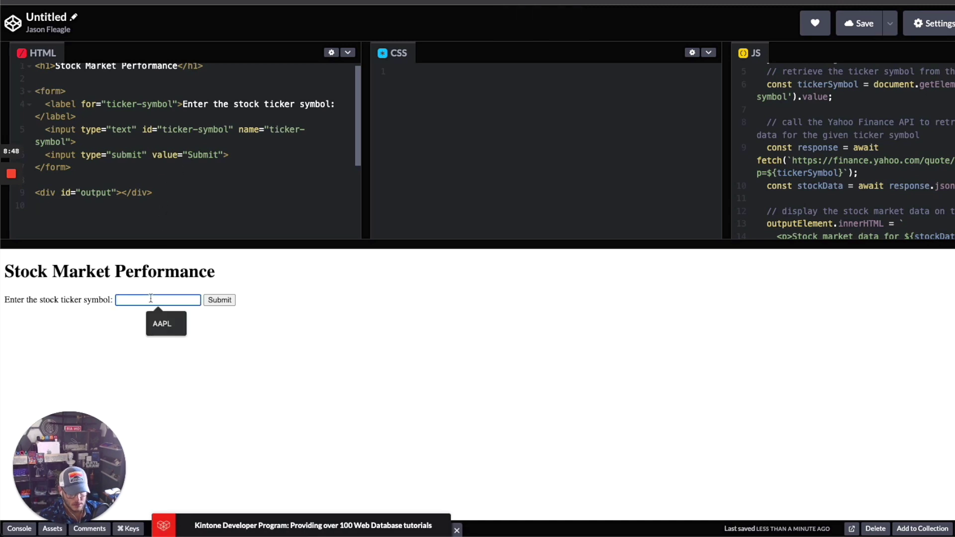
pyautogui.write('AAPL')
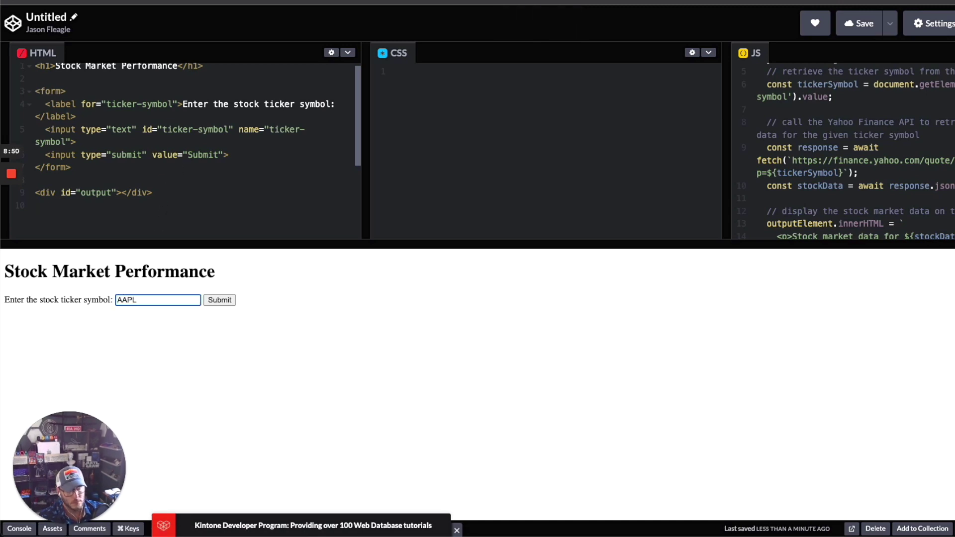
pyautogui.click(223, 299)
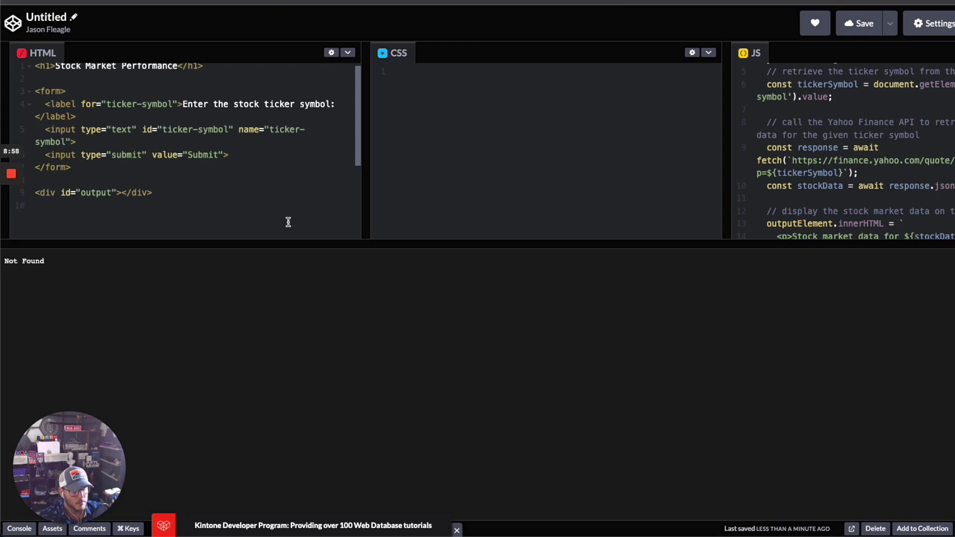
pyautogui.scroll(1, 218, 182)
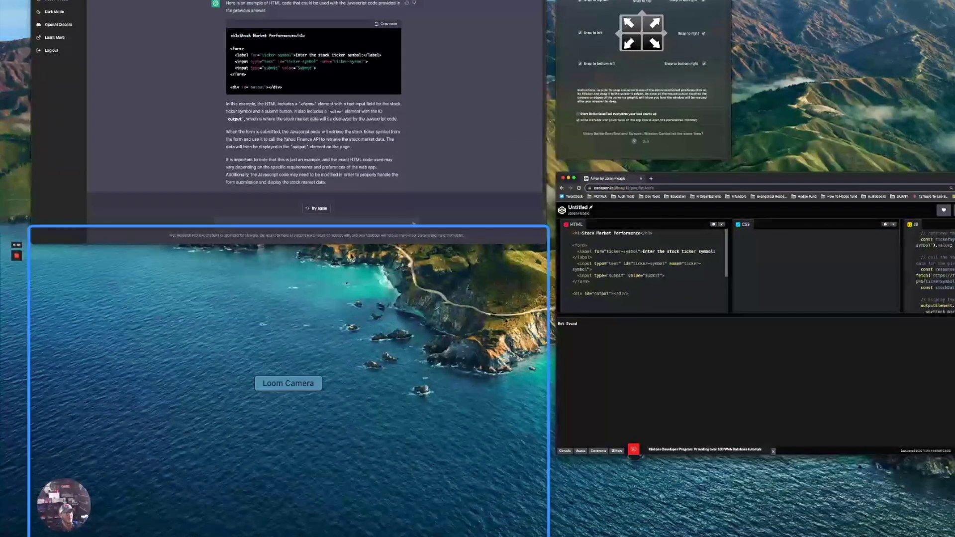
pyautogui.click(277, 100)
# Ask ChatGPT for a cold email to a SaaS company's CEO requesting a meeting.
pyautogui.scroll(7, 352, 178)
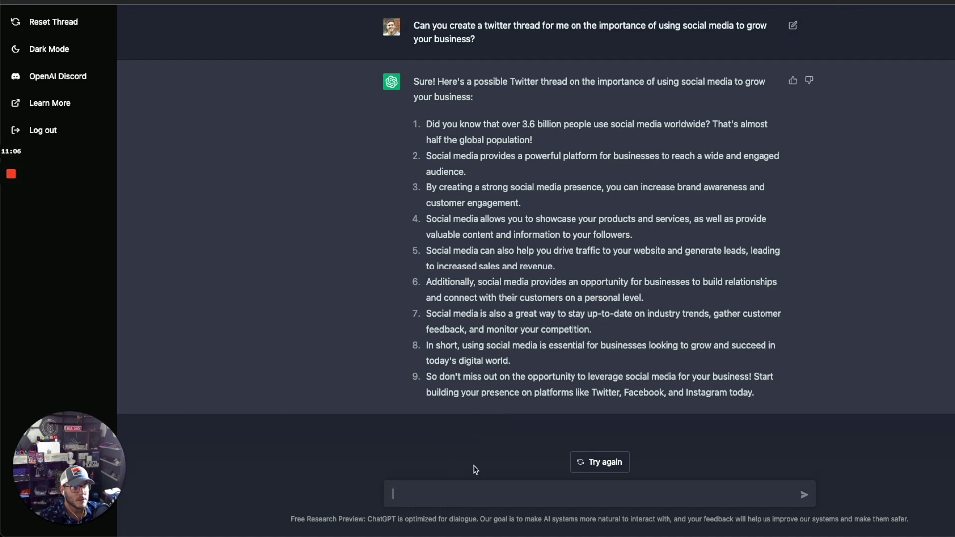
pyautogui.write('Can you write a')
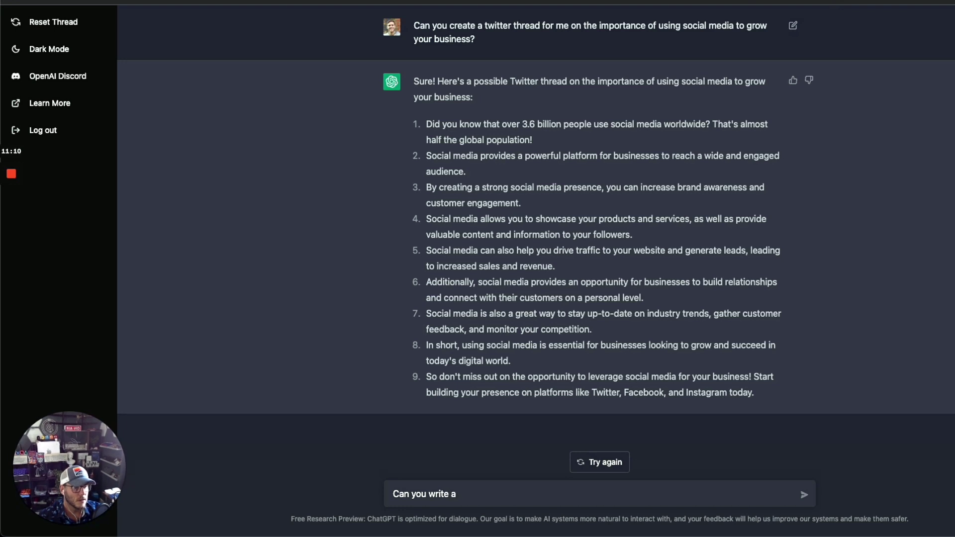
pyautogui.write(' cold email to t')
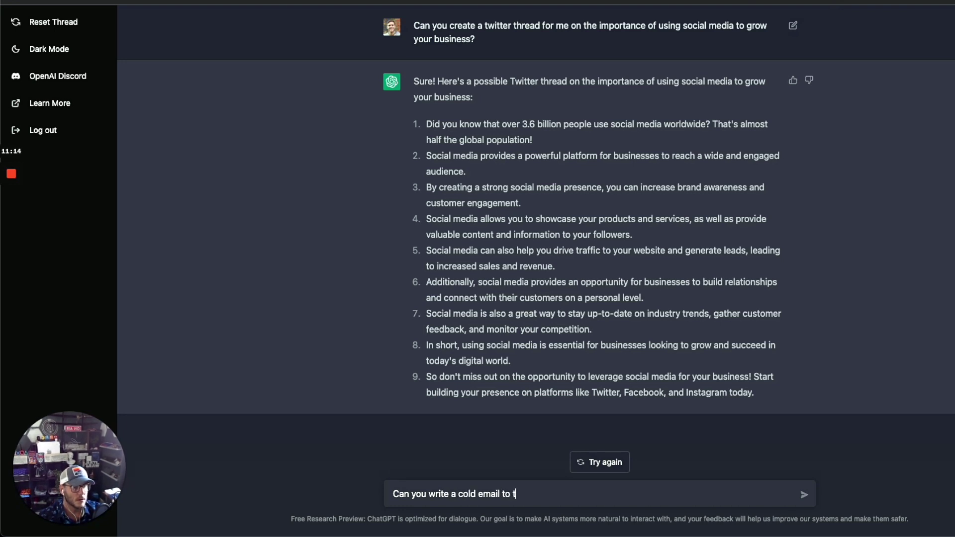
pyautogui.write('he CEO of a')
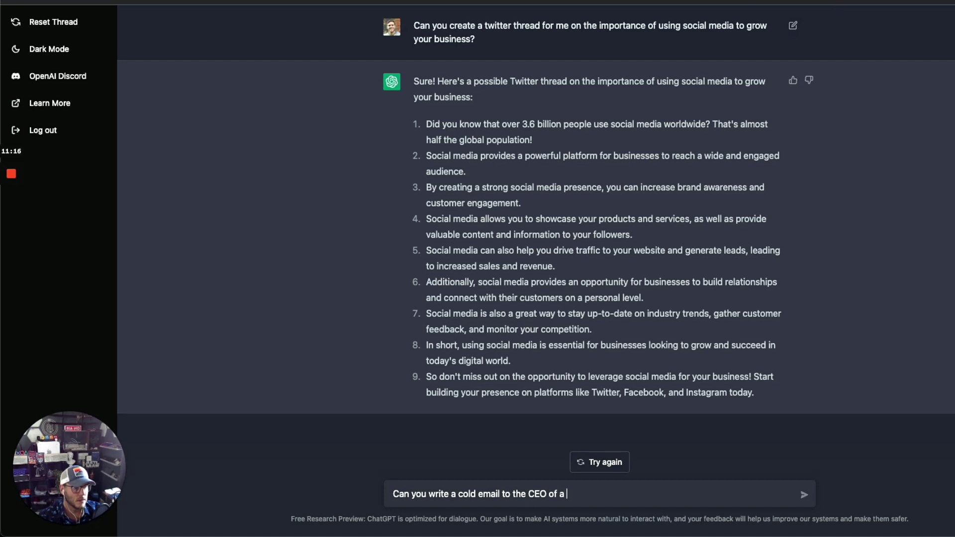
pyautogui.write(' saas compan')
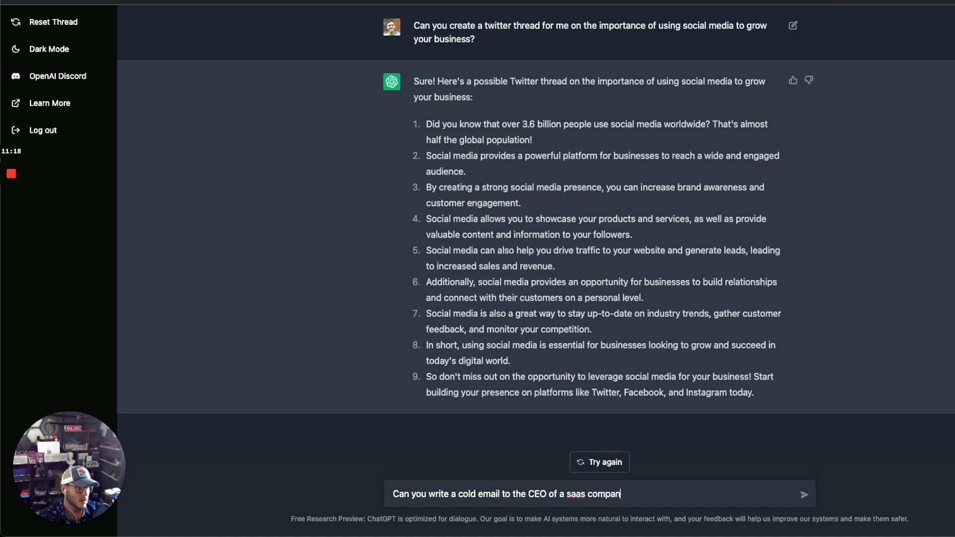
pyautogui.write('y t')
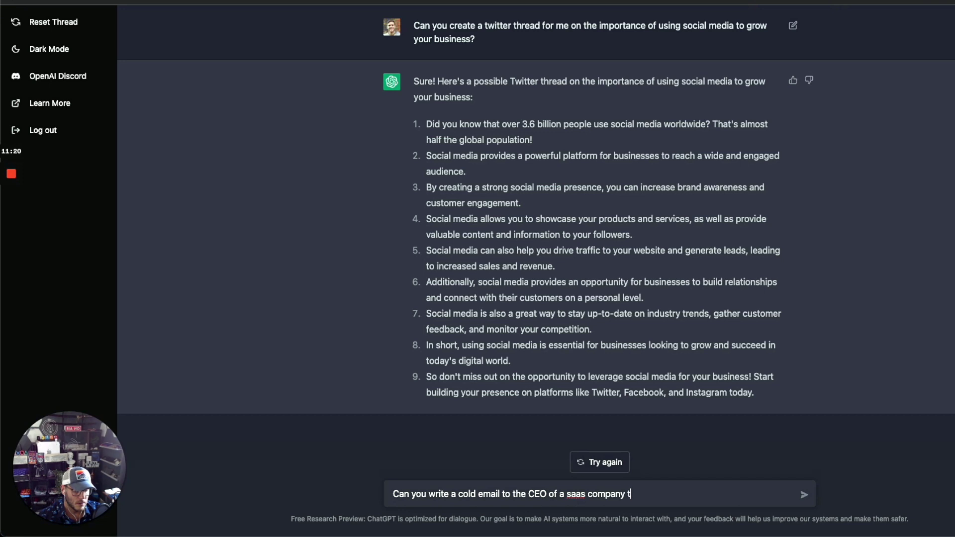
pyautogui.write('rying to get a meet')
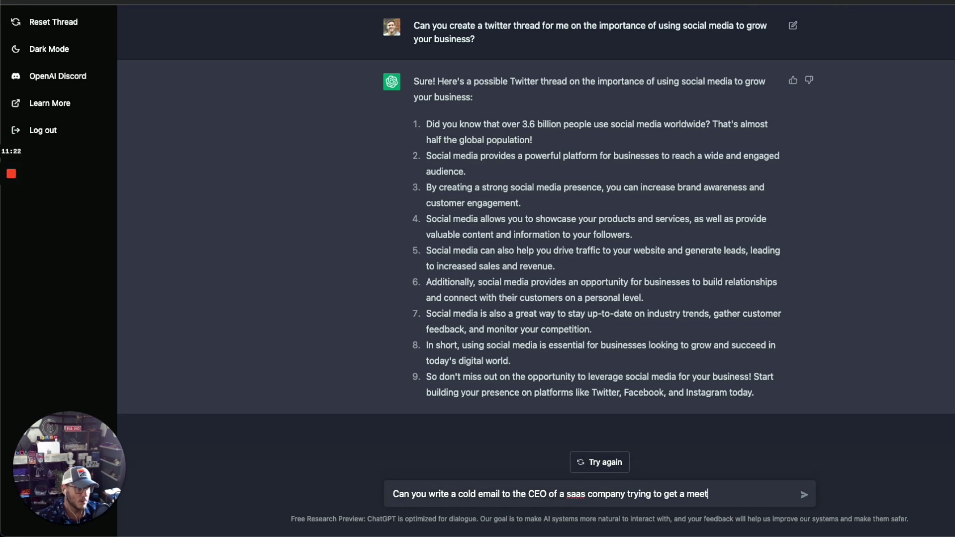
pyautogui.write('ing with them ')
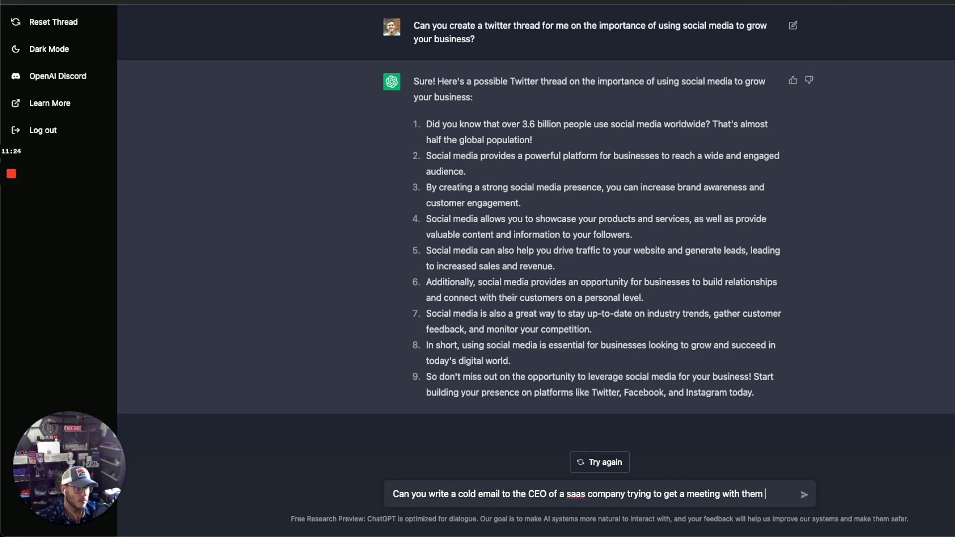
pyautogui.write('to learn more about ')
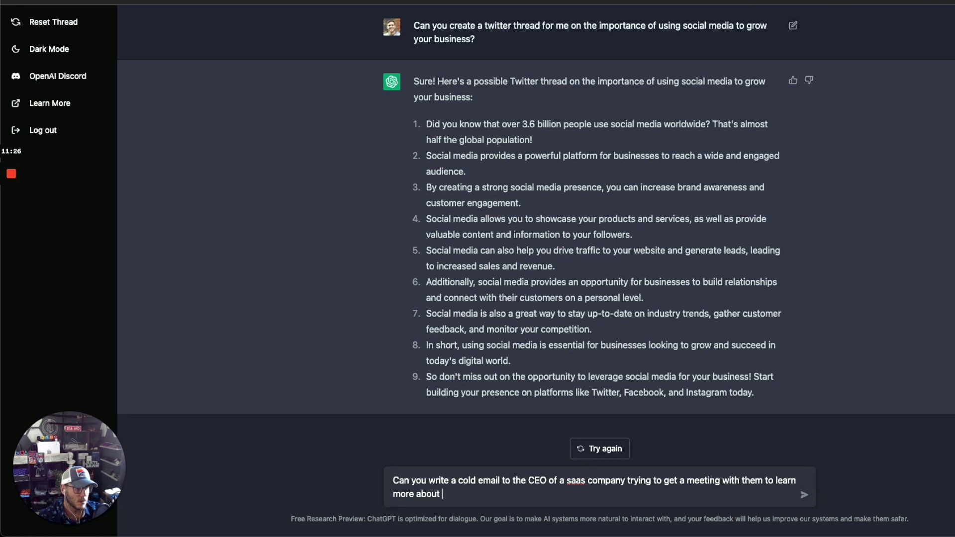
pyautogui.write('how I can help them grow their business')
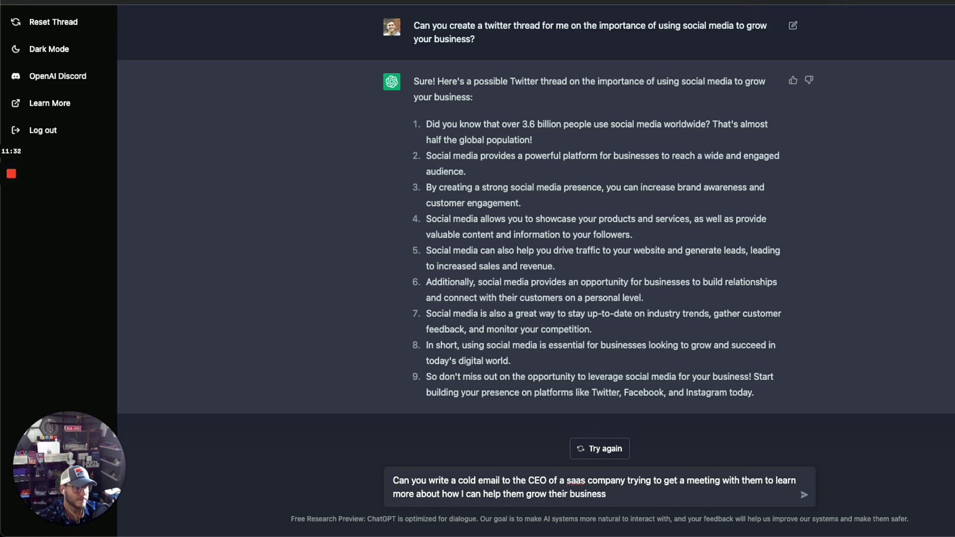
pyautogui.write('?')
pyautogui.press('Return')
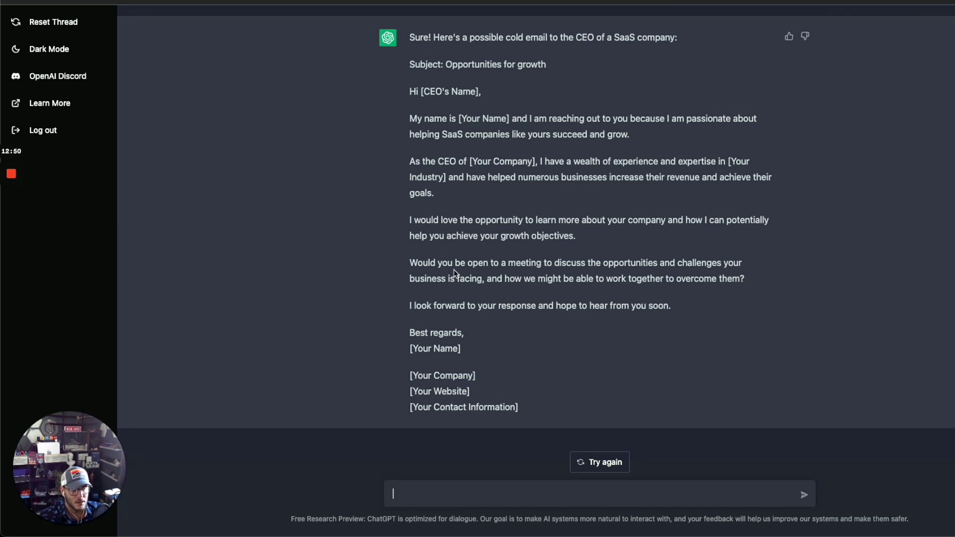
# Ask 'Can you explain quantum mechanics in a few sentences?'.
pyautogui.write('Can you explain')
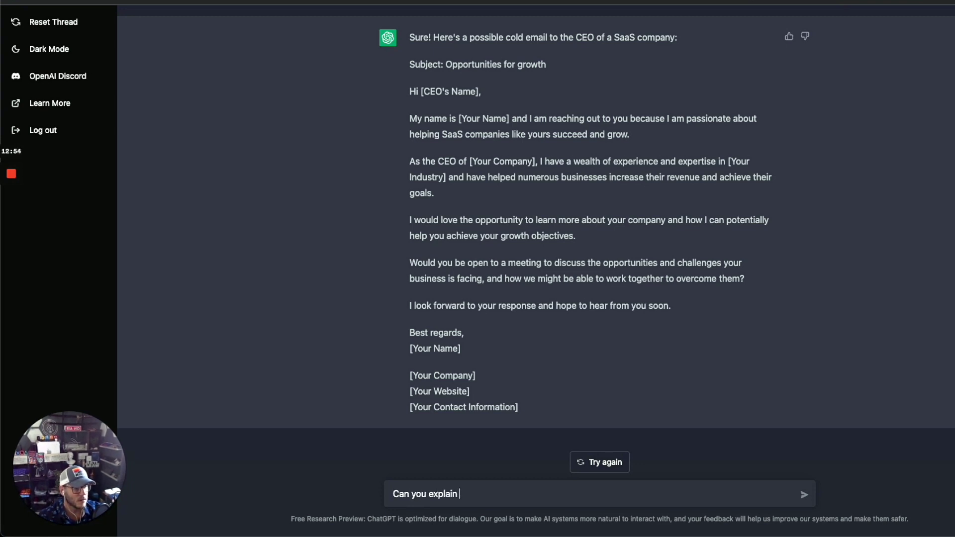
pyautogui.write(' quantum mecha')
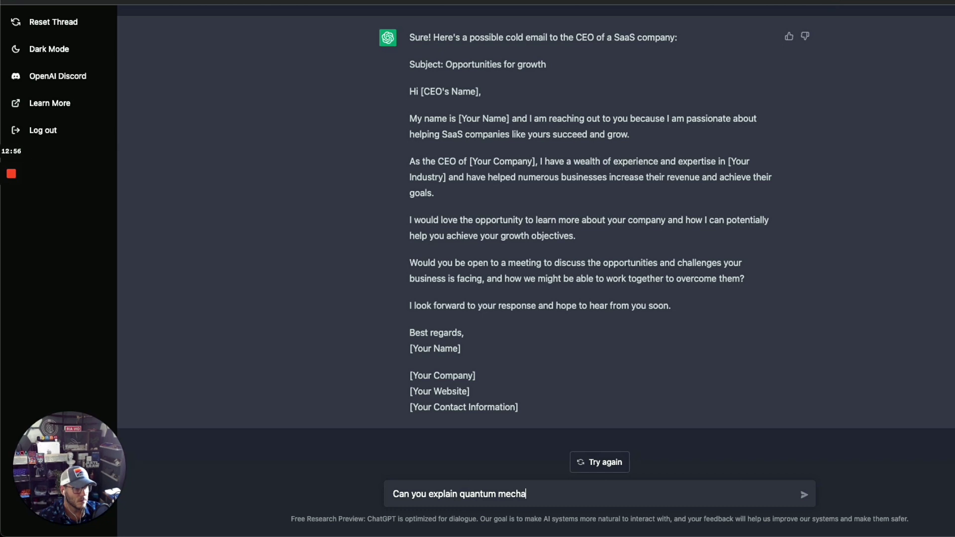
pyautogui.write('nics in a few ')
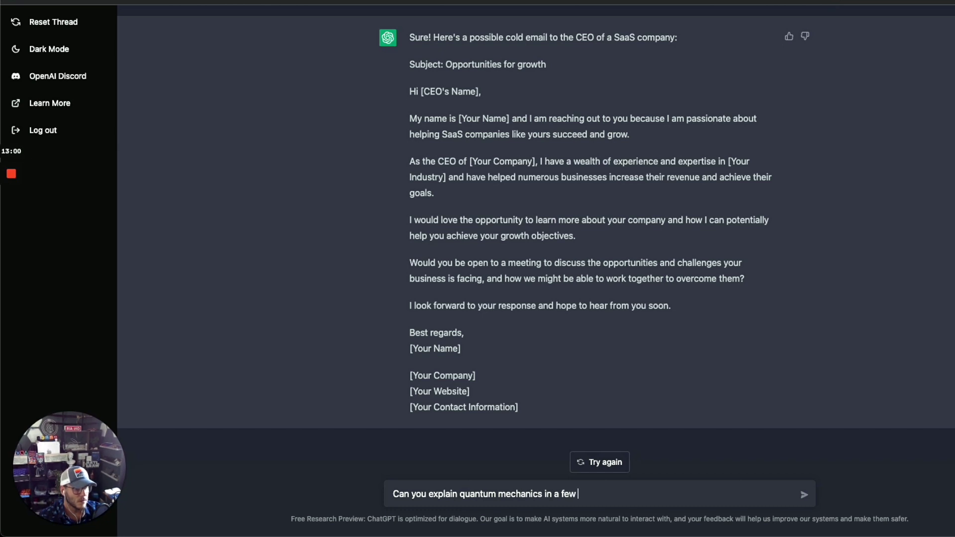
pyautogui.write('sentences?')
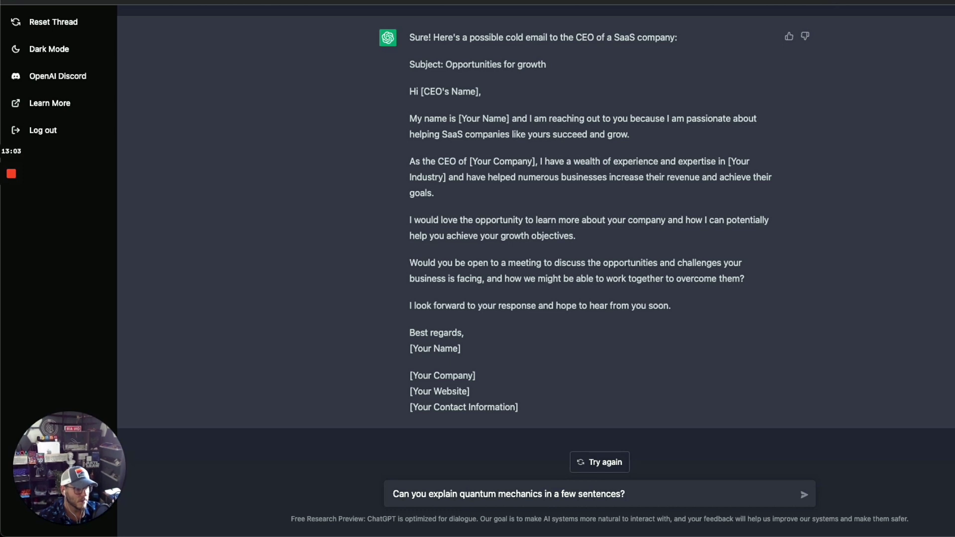
pyautogui.press('Return')
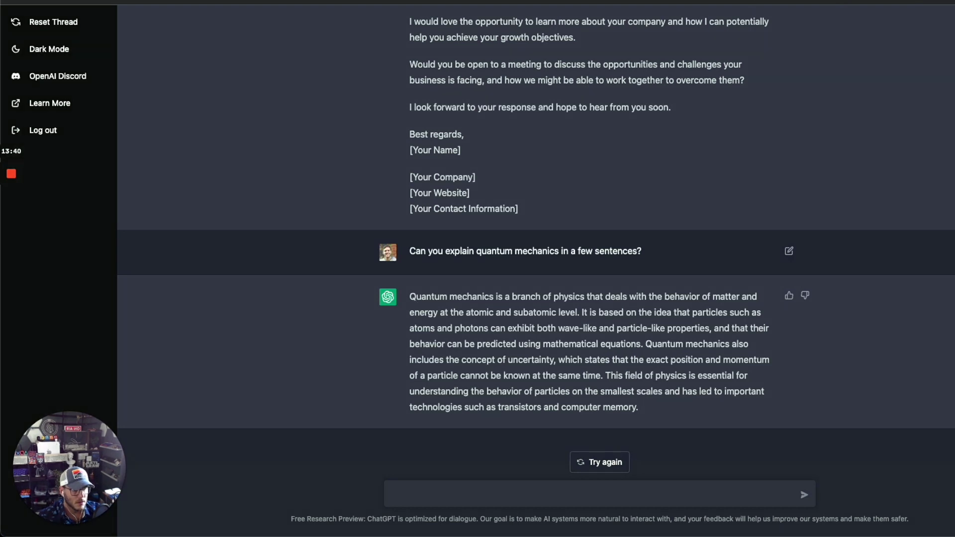
# Ask 'Can you create a funny story for me?'.
pyautogui.write('Can ')
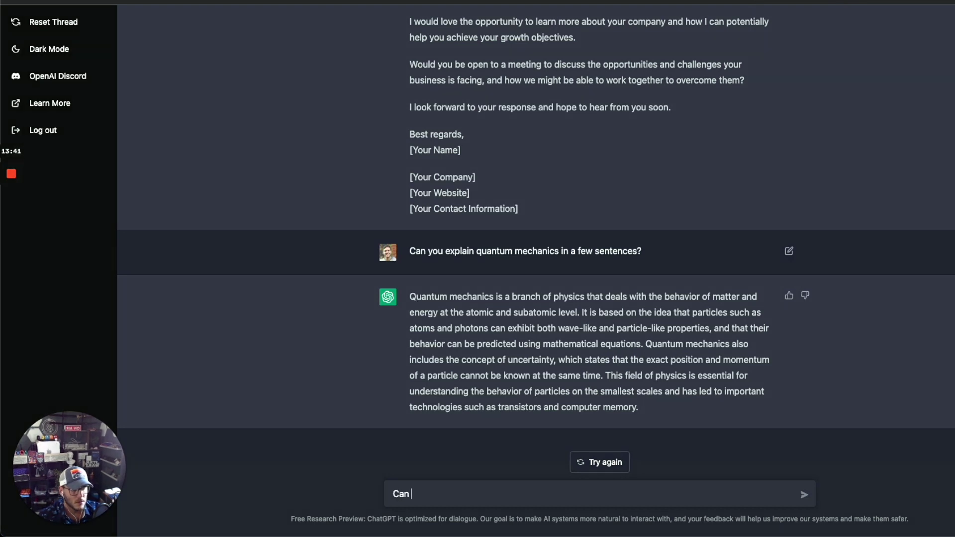
pyautogui.write('you create a ')
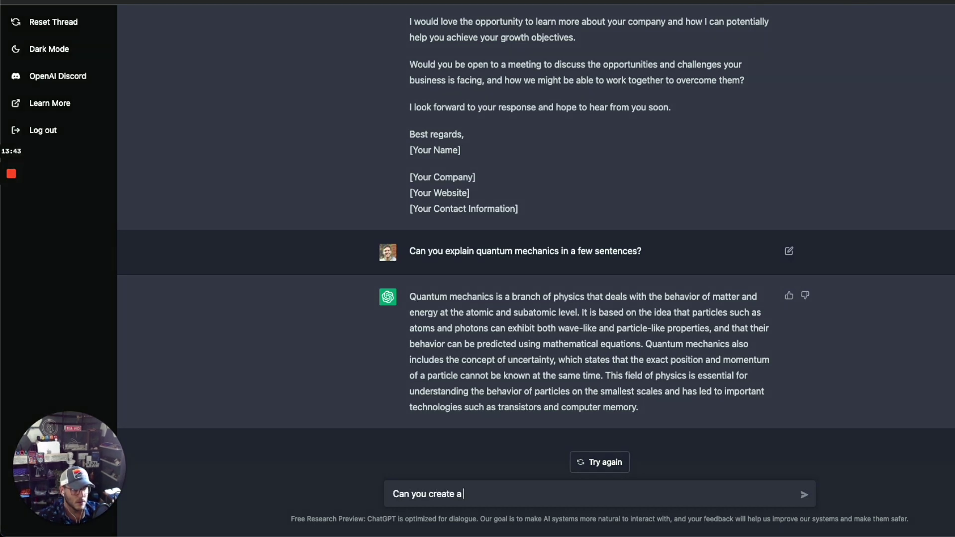
pyautogui.write('funny')
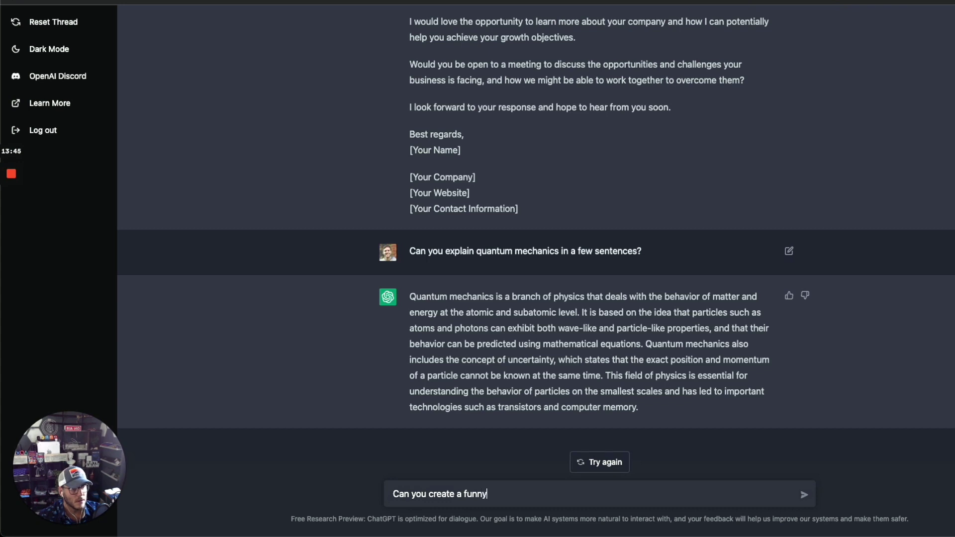
pyautogui.write(' story for me?')
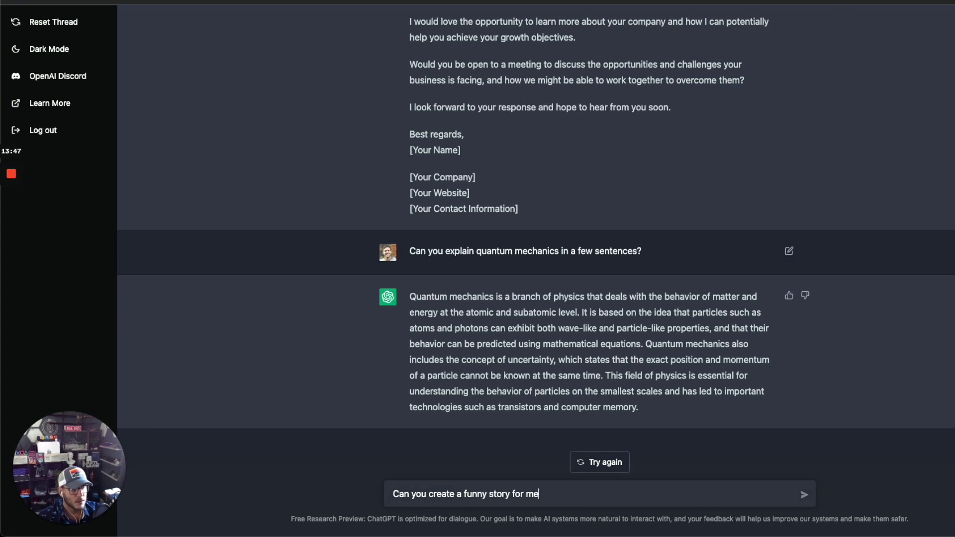
pyautogui.press('Return')
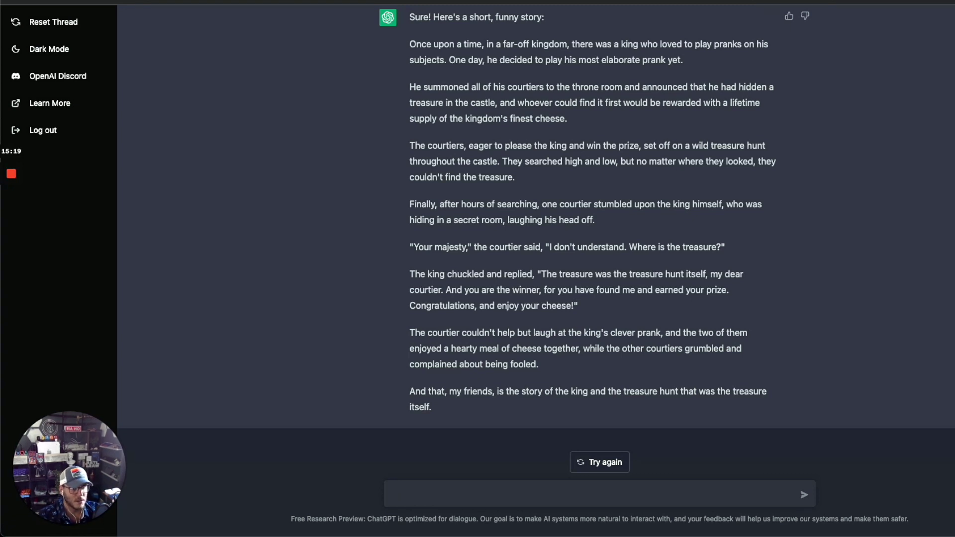
# Ask 'Can you tell me a joke with puns?' and start typing the next request.
pyautogui.write('an you tell me')
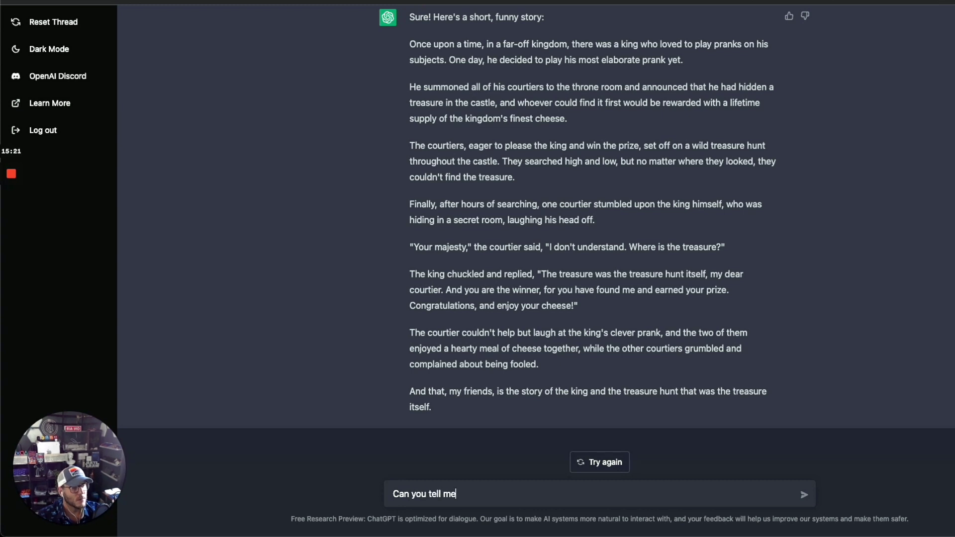
pyautogui.write(' a joke with puns')
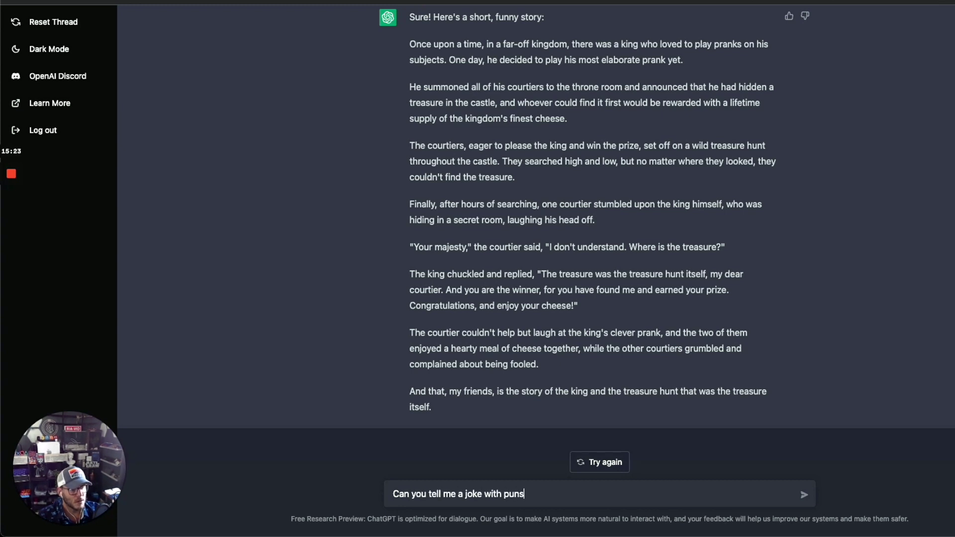
pyautogui.write('?')
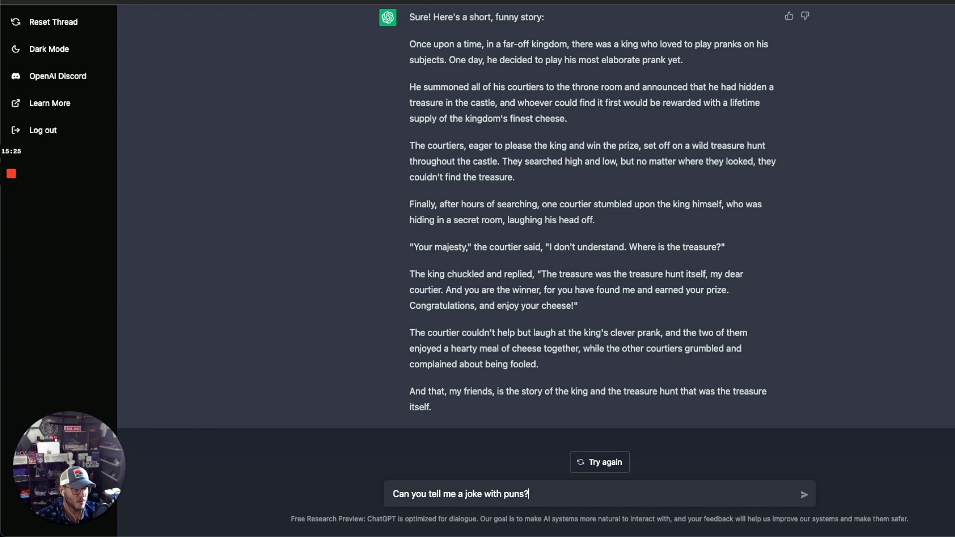
pyautogui.press('Return')
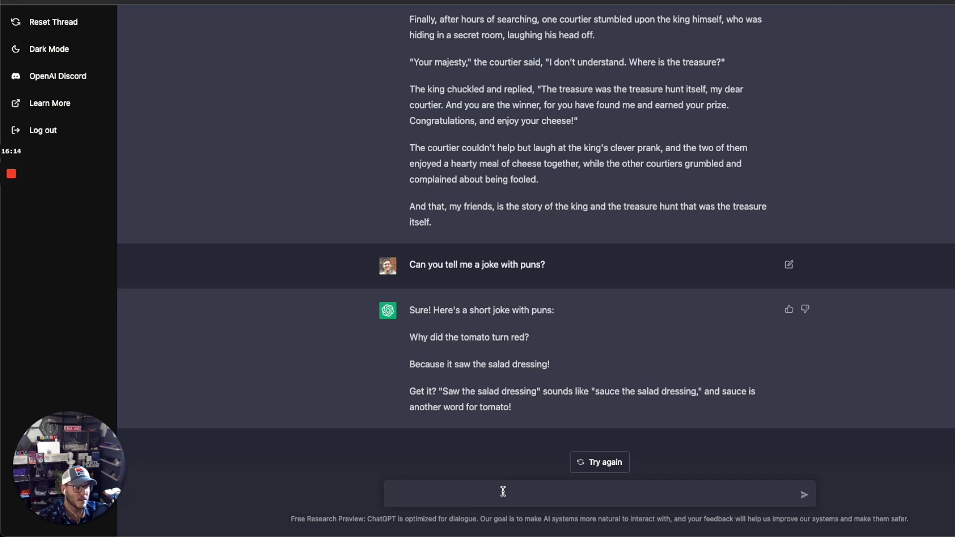
pyautogui.write('Can you crea')
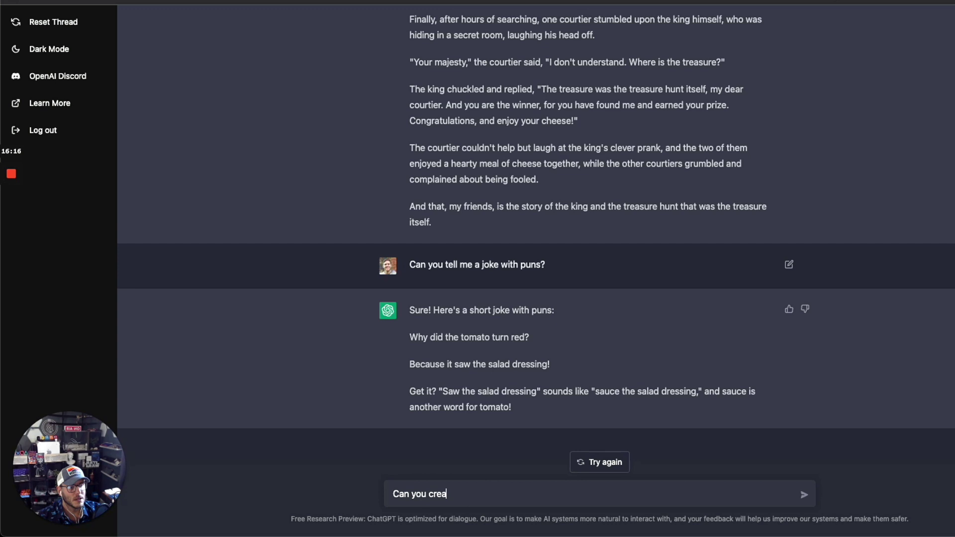
pyautogui.write('te')
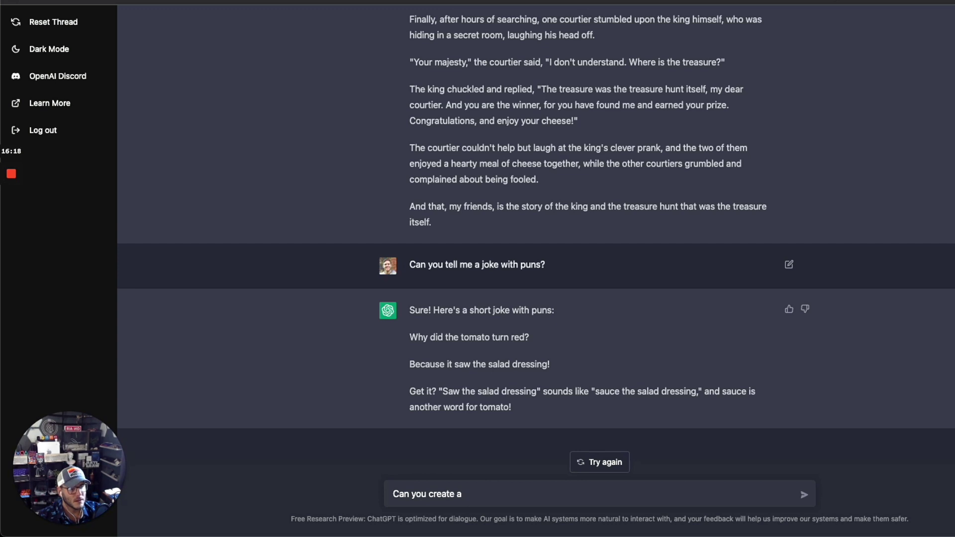
# Request an anti-inflammatory diet recipe with chicken as the main protein, then begin the next request.
pyautogui.write('anti-i')
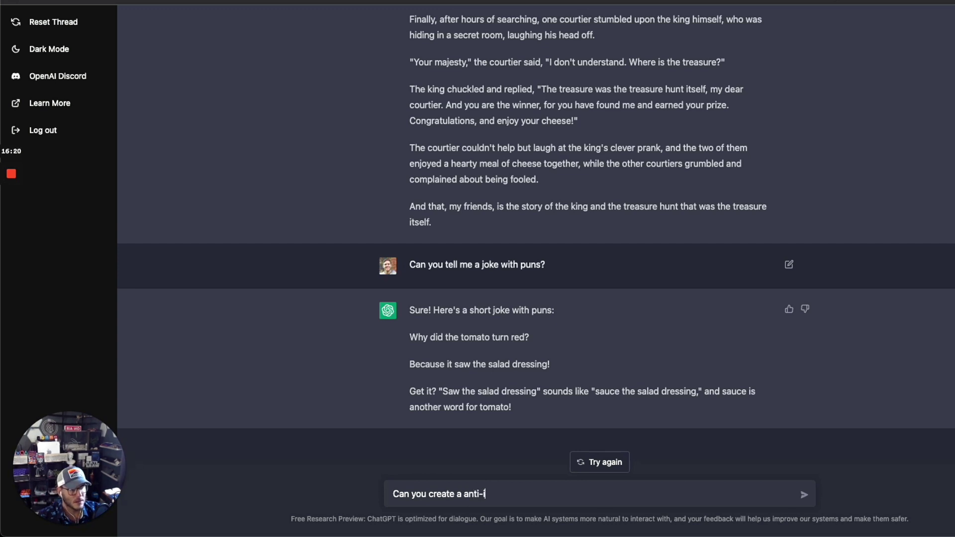
pyautogui.write('nflammatory diet')
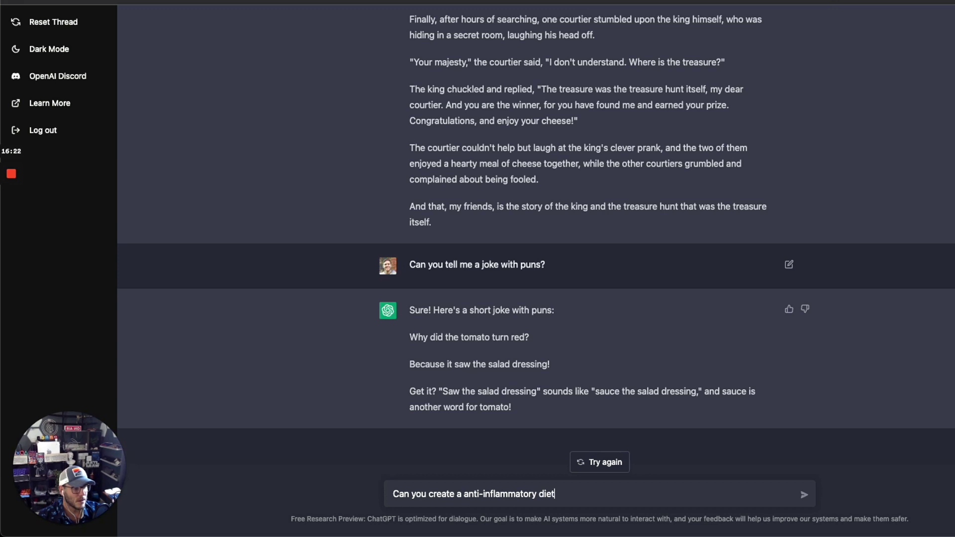
pyautogui.write(' recip')
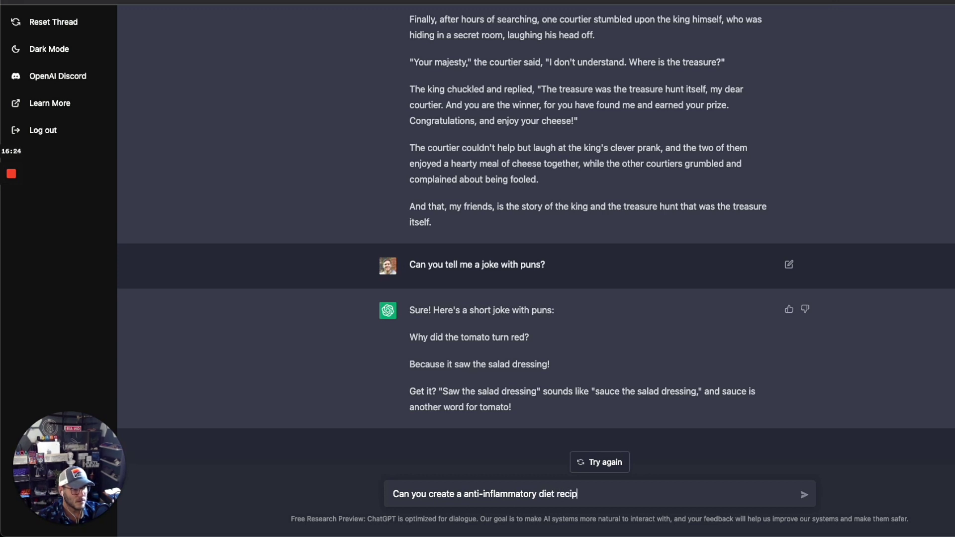
pyautogui.write('e for me using ')
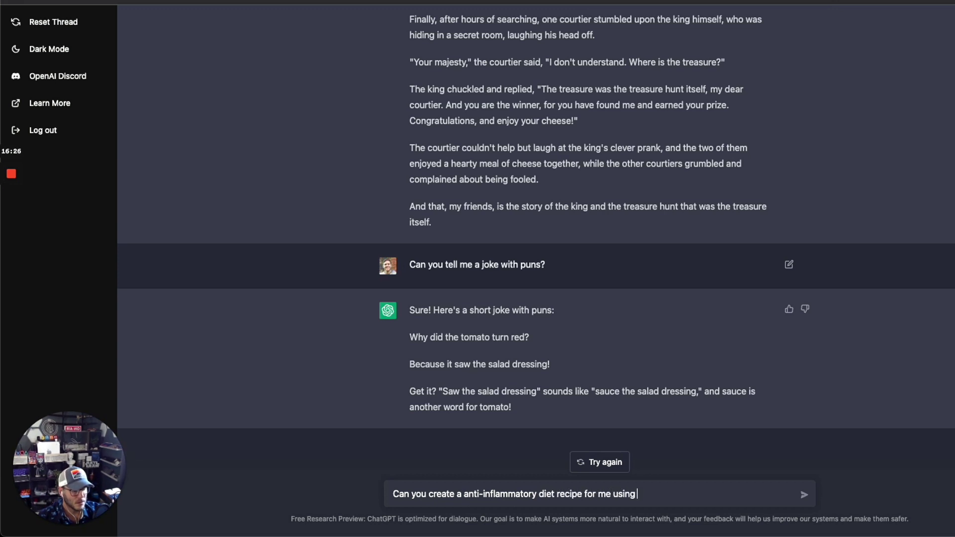
pyautogui.write('chicken')
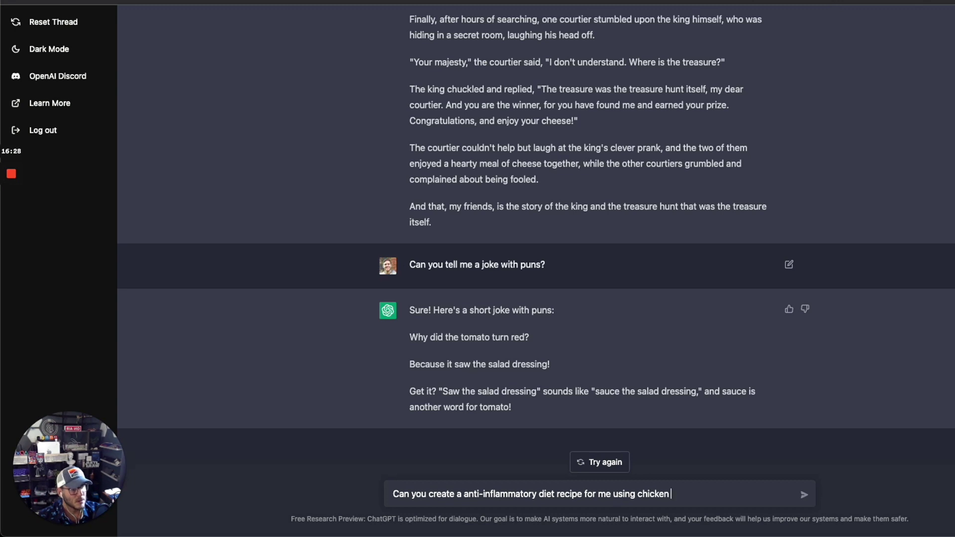
pyautogui.write(' as the main protein')
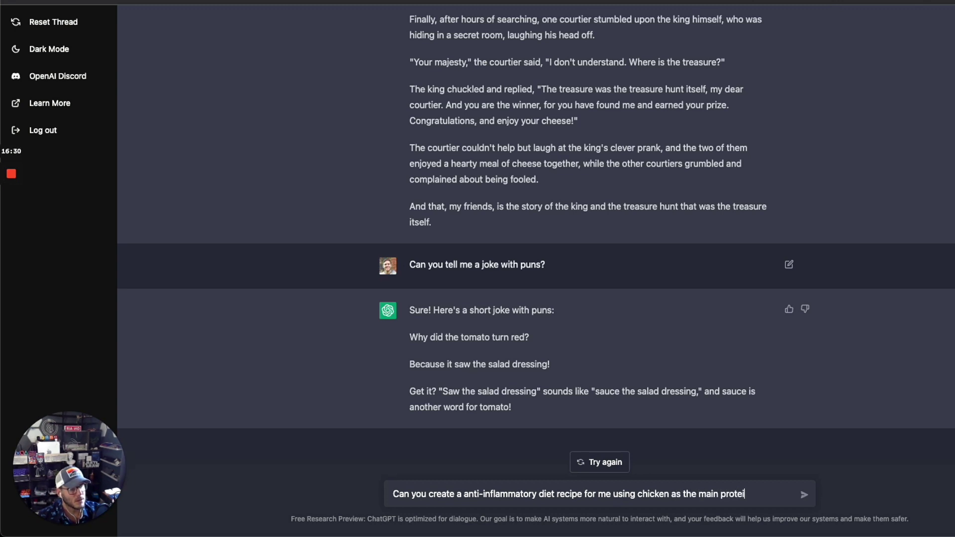
pyautogui.write('?')
pyautogui.press('Return')
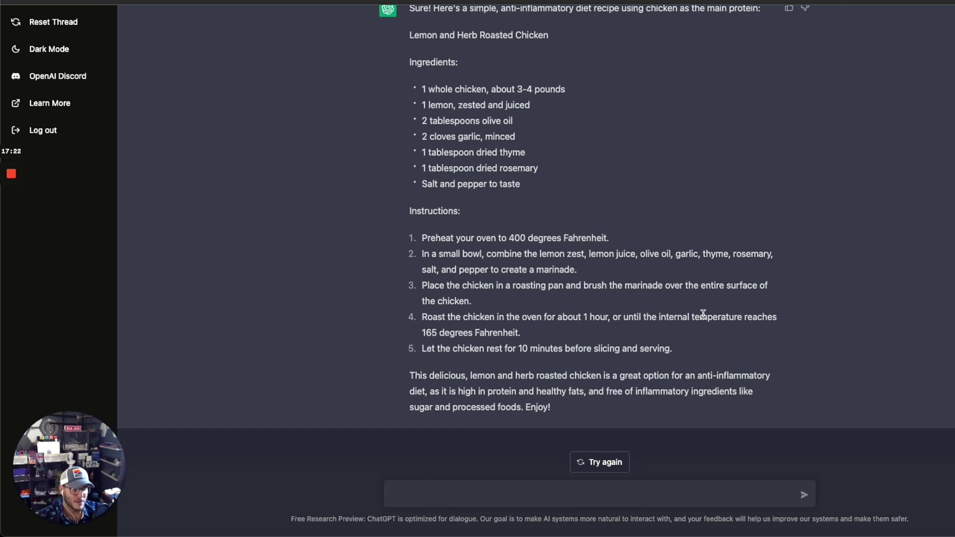
pyautogui.write('Can you create a')
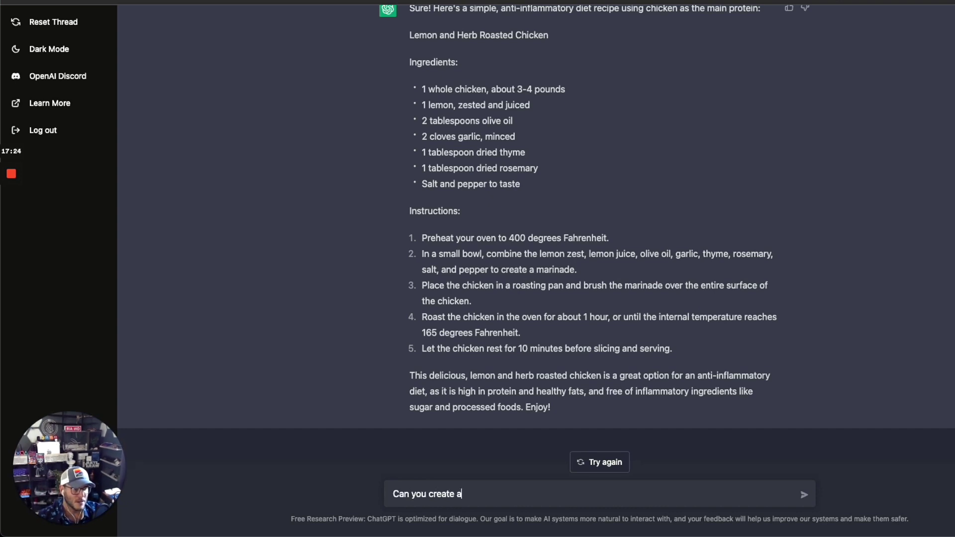
pyautogui.write(' text')
# Request a text message telling my wife how thankful I am and how much I love her.
pyautogui.press('BackSpace')
pyautogui.press('BackSpace')
pyautogui.write('xt ')
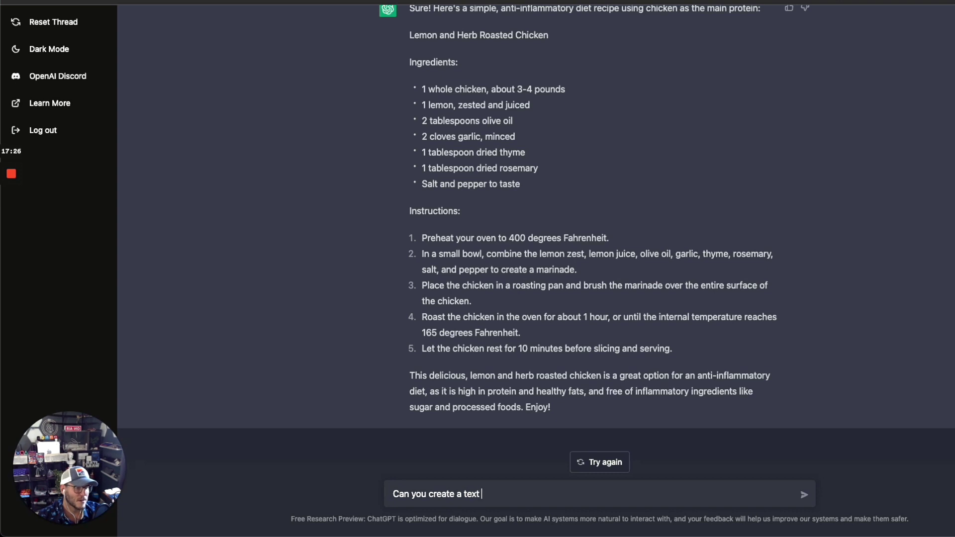
pyautogui.write('message for me wife')
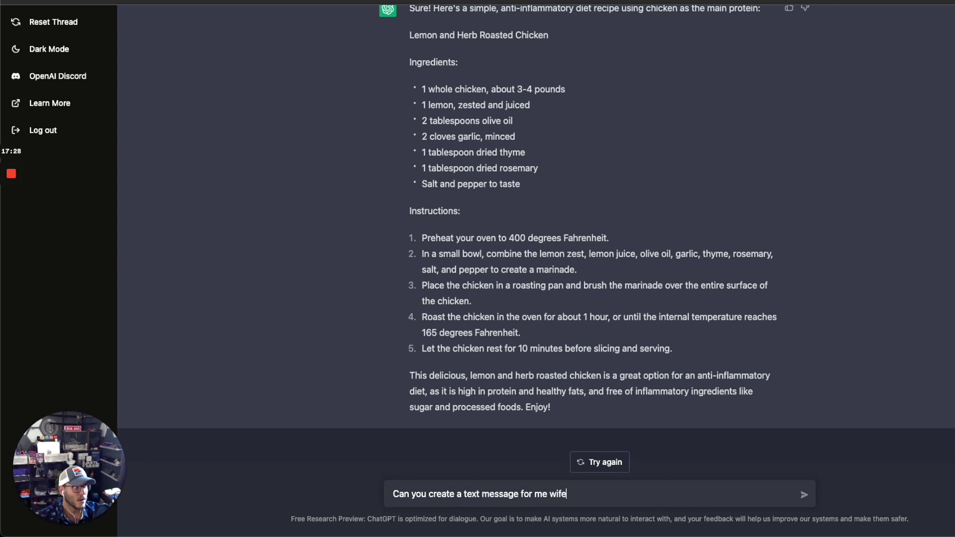
pyautogui.write(' s')
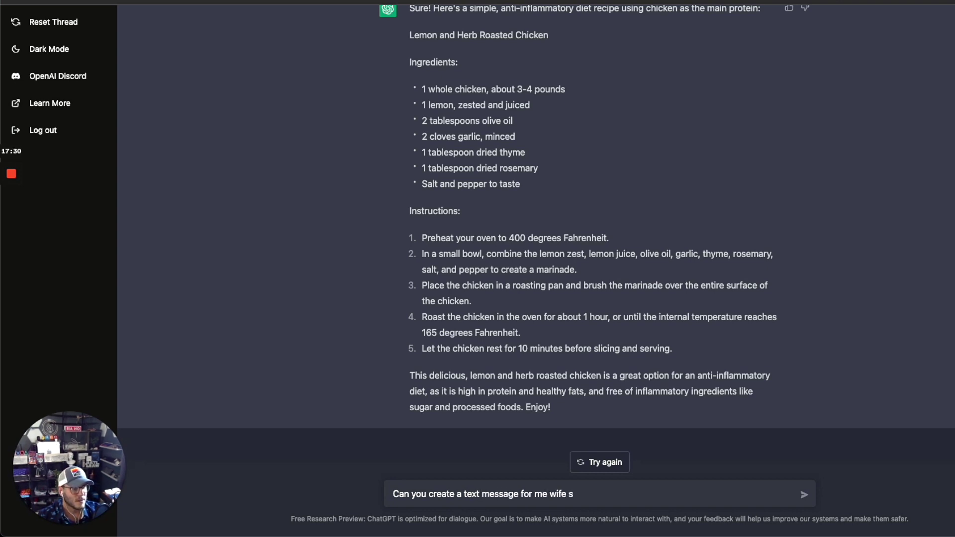
pyautogui.write('a')
pyautogui.press('BackSpace')
pyautogui.press('BackSpace')
pyautogui.write('saying how much I')
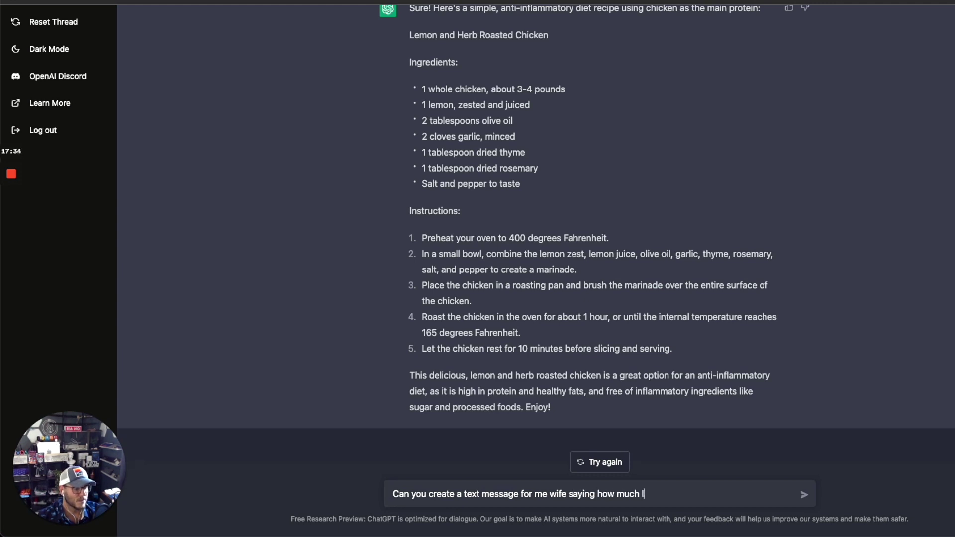
pyautogui.press('BackSpace')
pyautogui.press('BackSpace')
pyautogui.press('BackSpace')
pyautogui.press('BackSpace')
pyautogui.press('BackSpace')
pyautogui.press('BackSpace')
pyautogui.write('thank')
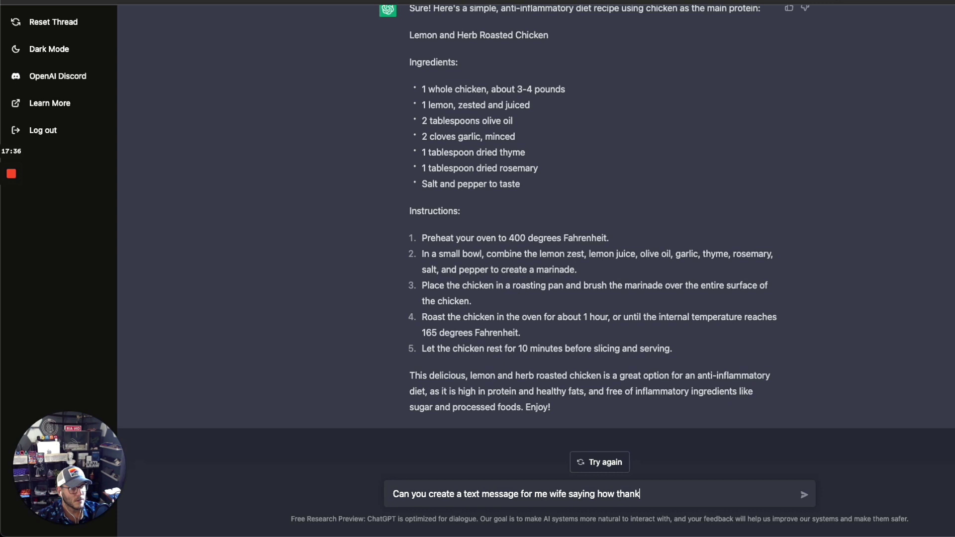
pyautogui.write('ful I am for h')
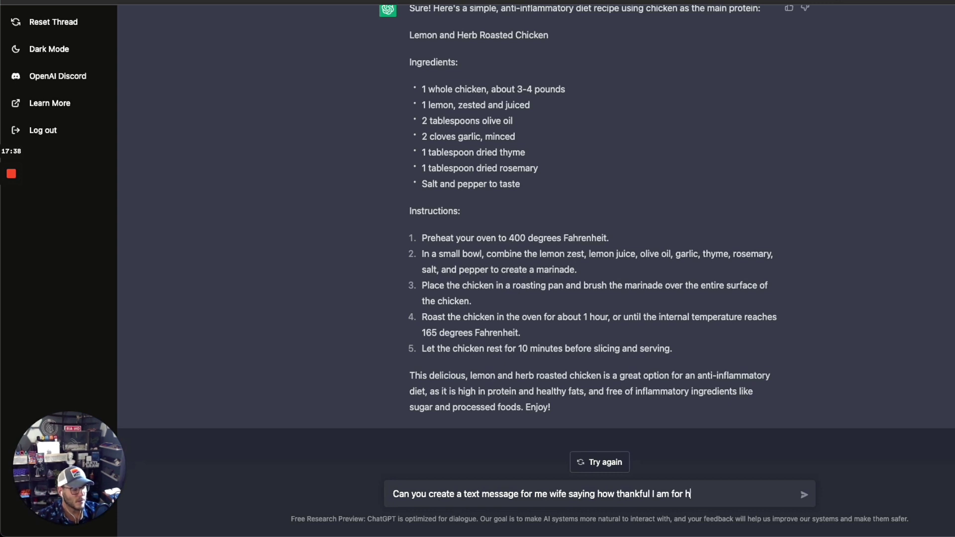
pyautogui.write('er and ')
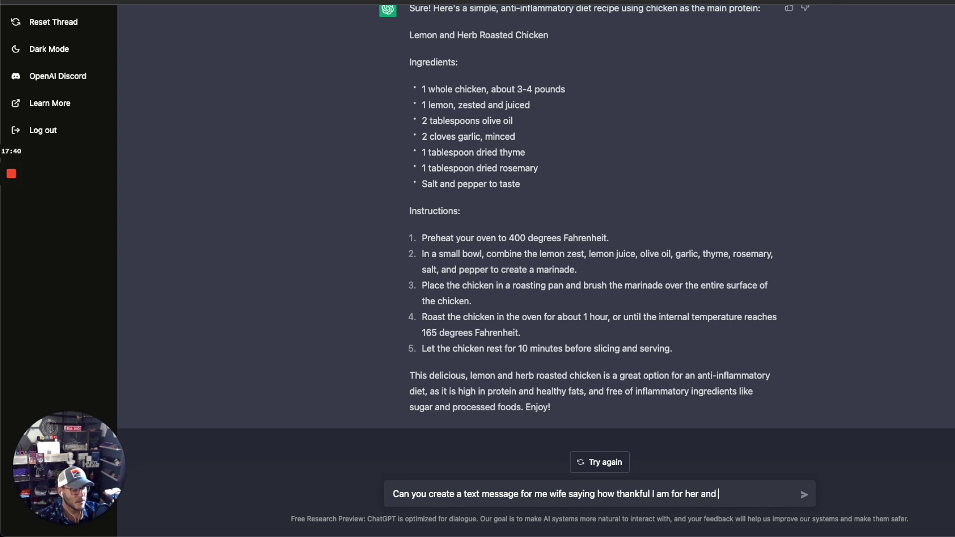
pyautogui.write('how much I')
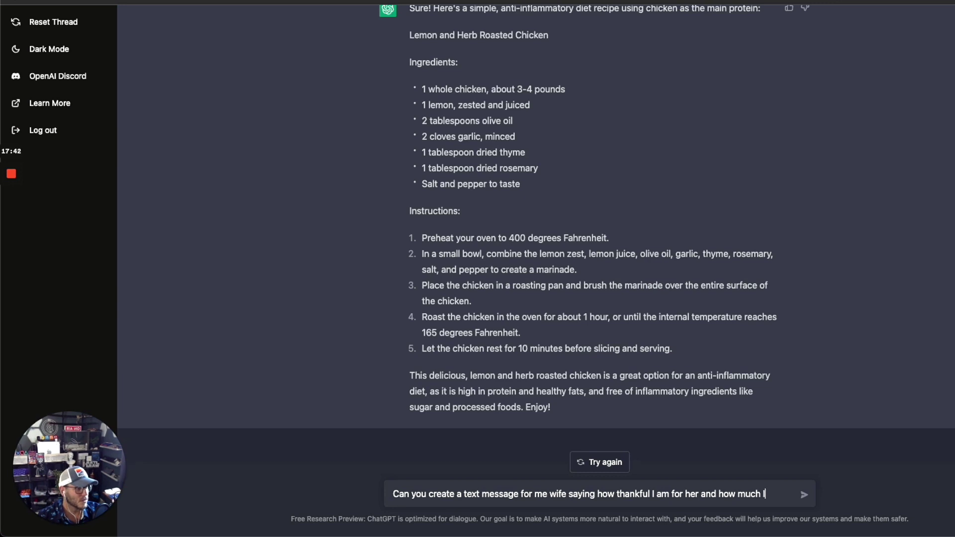
pyautogui.write(' love her.')
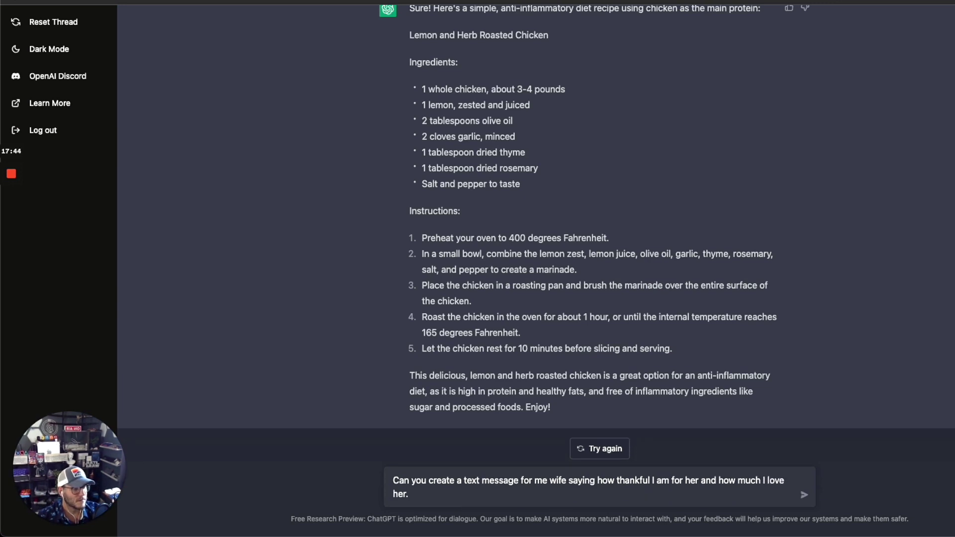
pyautogui.press('BackSpace')
pyautogui.write('?')
pyautogui.press('Return')
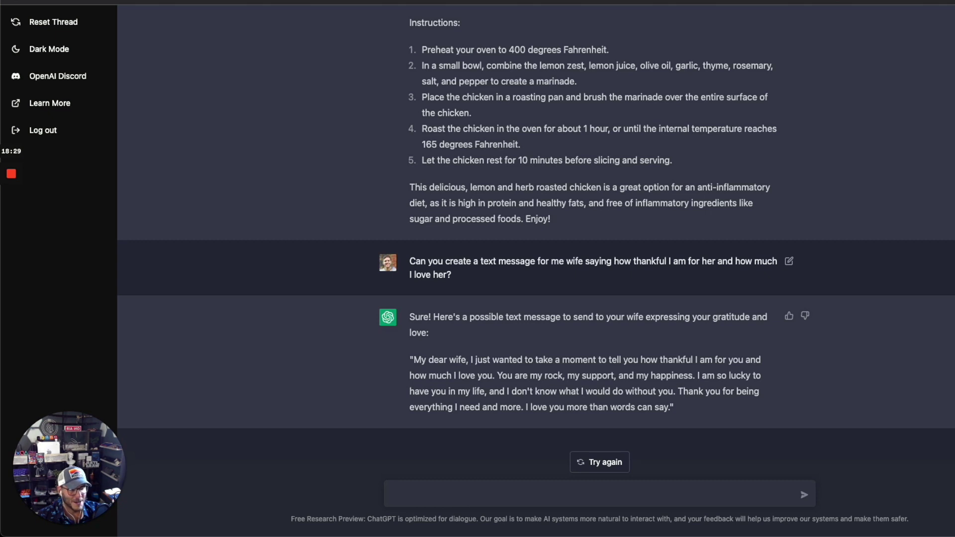
pyautogui.write('Can yo')
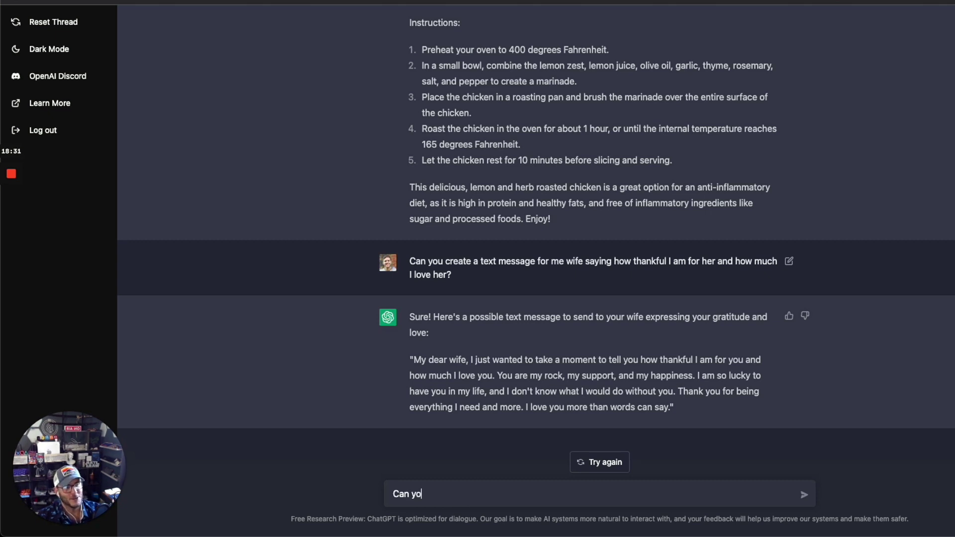
pyautogui.write('u make i')
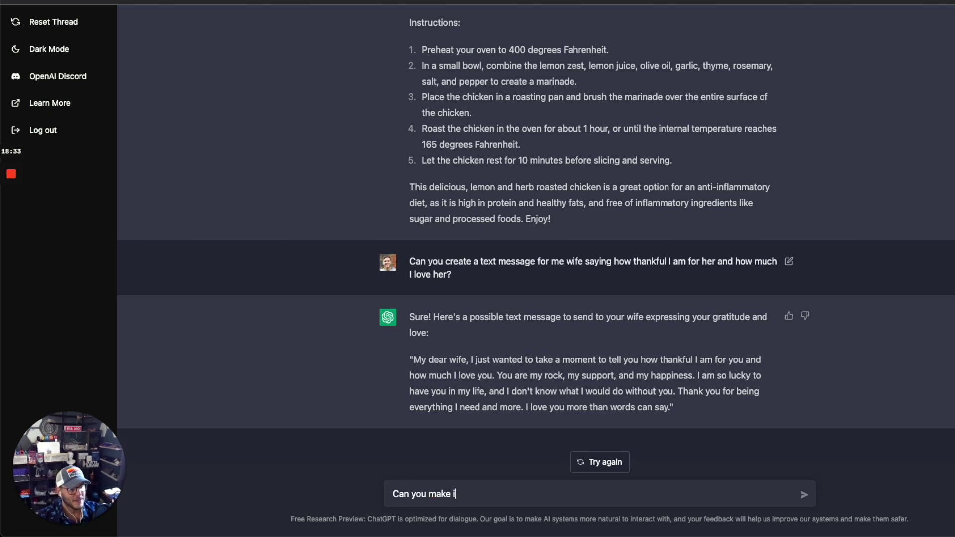
pyautogui.write('t less sapp')
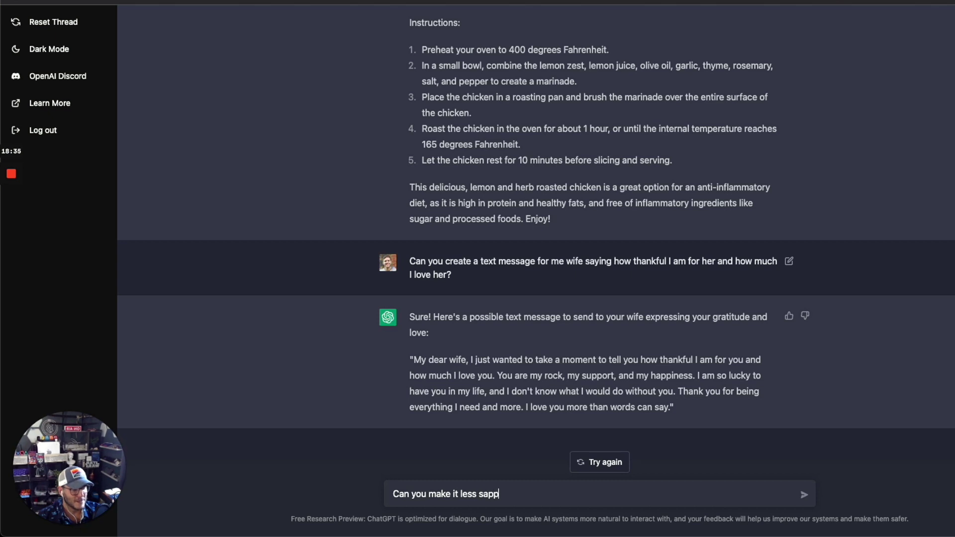
pyautogui.write('y?')
# Send 'Can you make it less sappy?' and draft a follow-up asking to add puns.
pyautogui.press('Return')
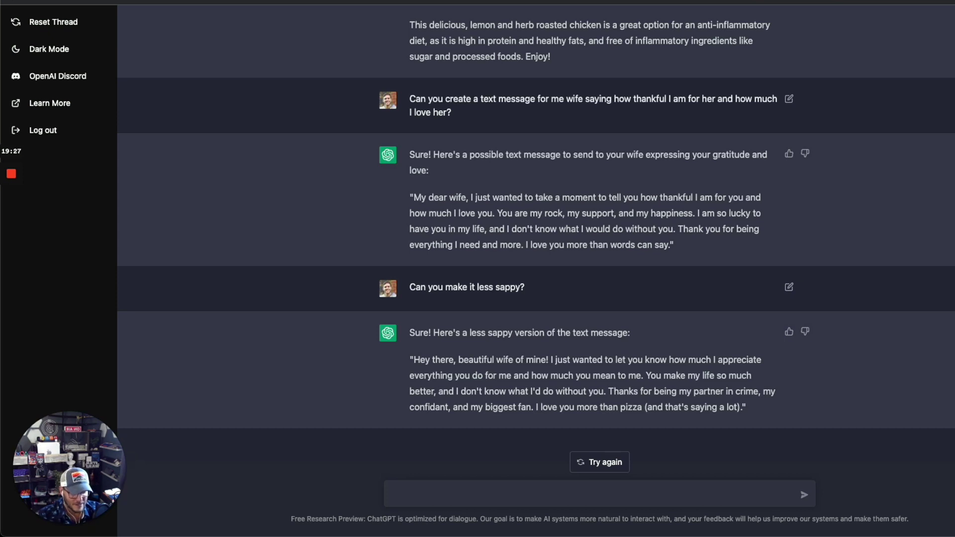
pyautogui.write('Can yo')
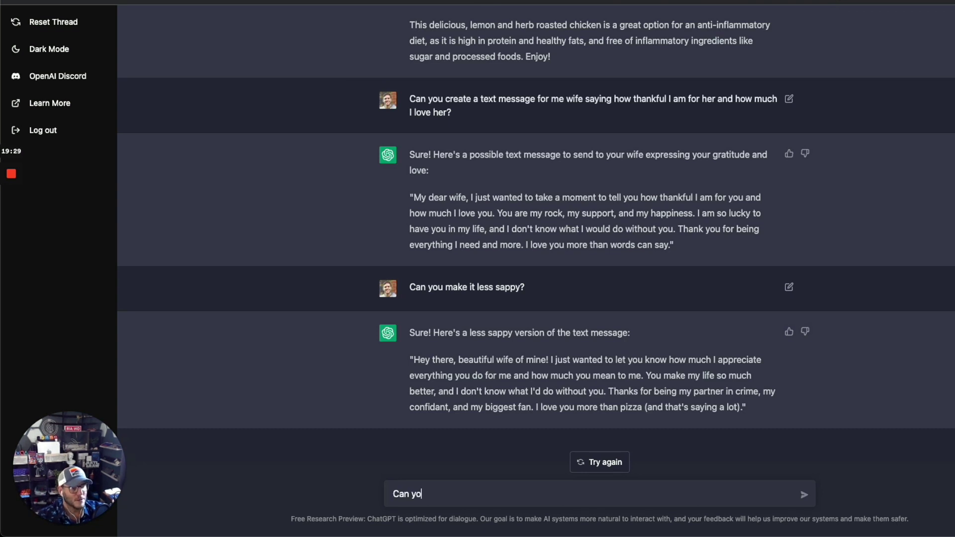
pyautogui.write('u add in some ')
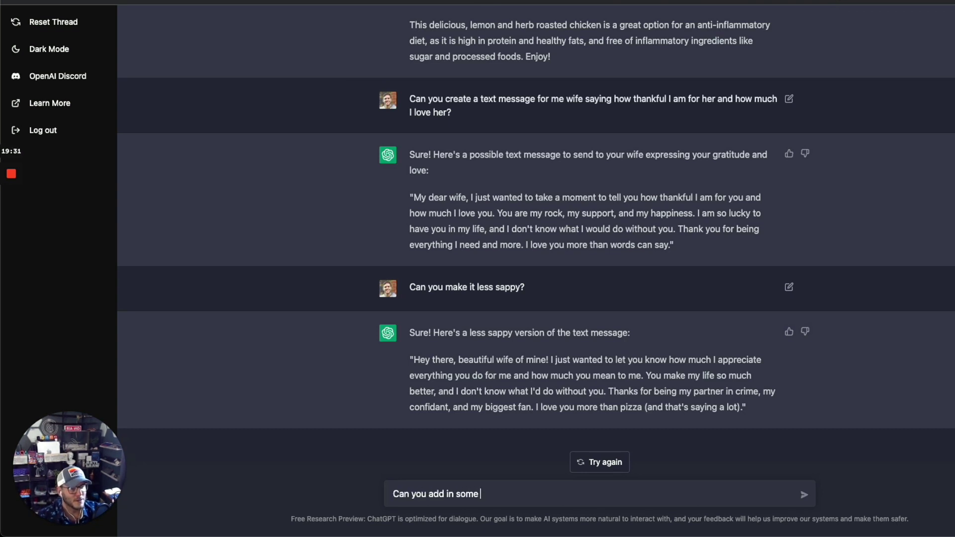
pyautogui.write('puns to that text m')
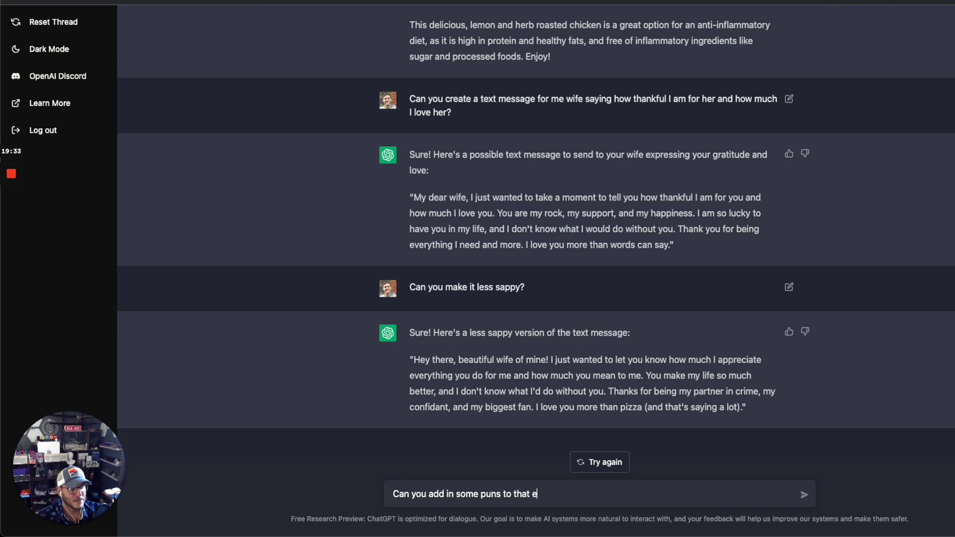
pyautogui.write('essage too?')
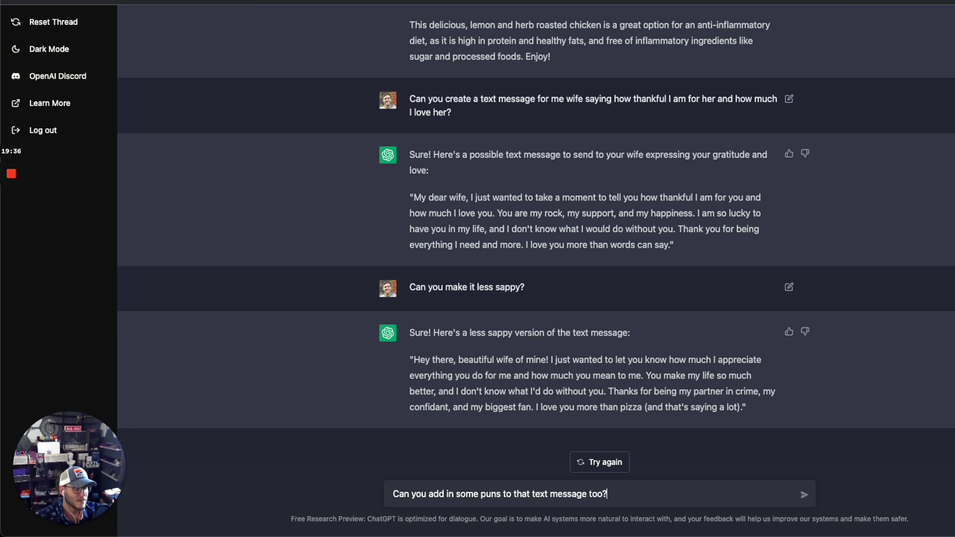
# Send the request to add puns to the text message.
pyautogui.press('Return')
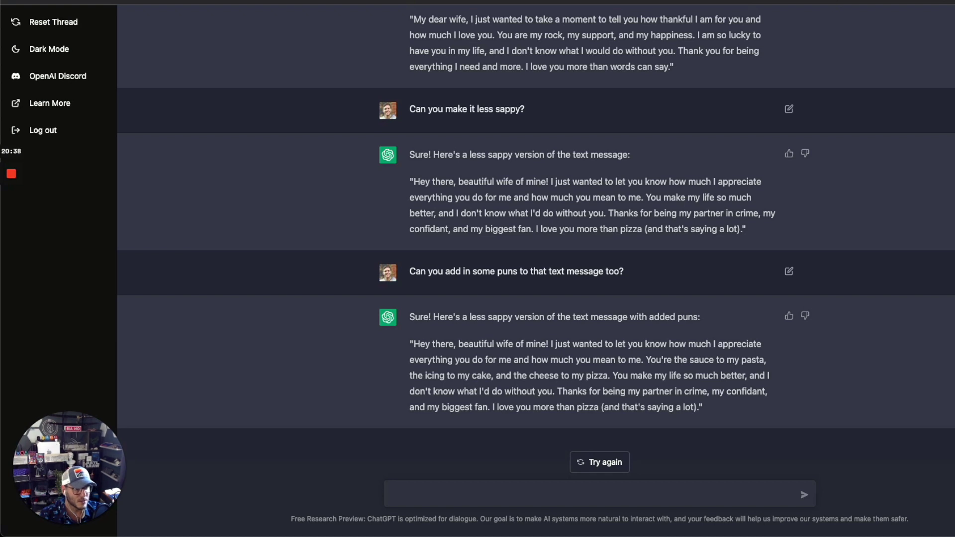
# Ask ChatGPT why the beach has waves and tides, then draft a Christmas gift question for Dad.
pyautogui.write('Can you e')
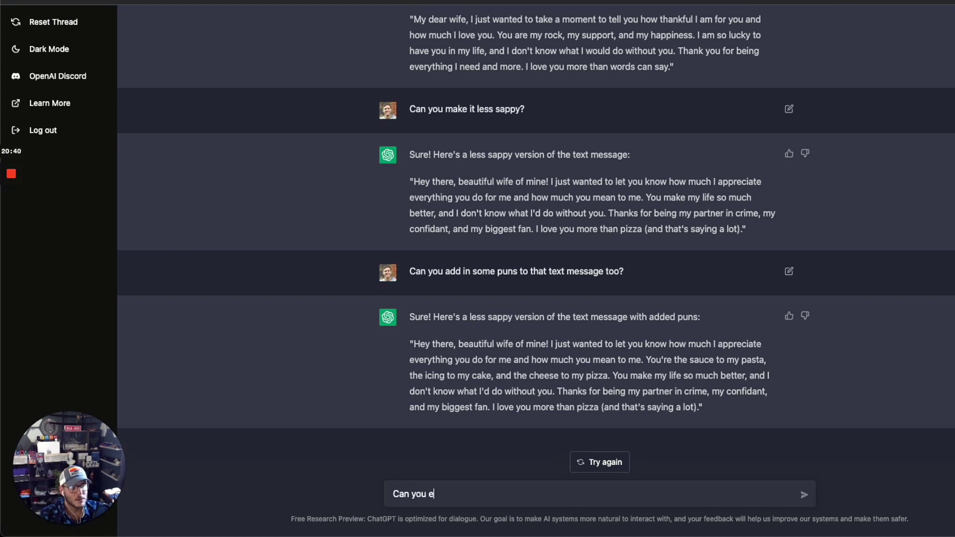
pyautogui.write('xplain ')
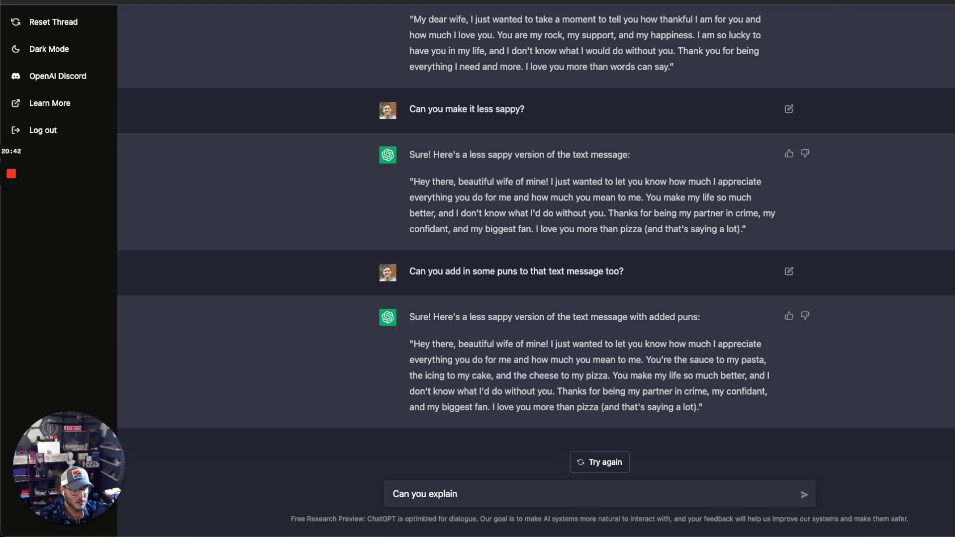
pyautogui.write('why we')
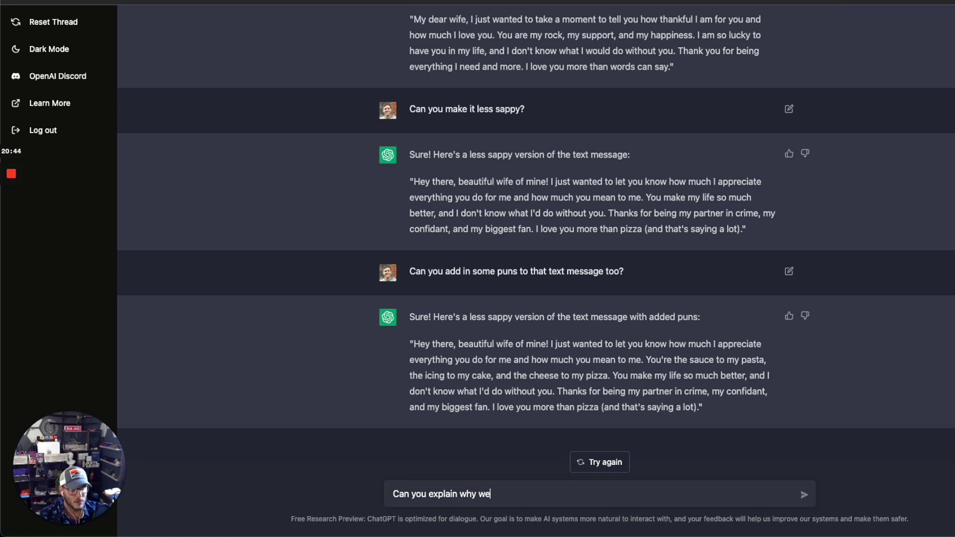
pyautogui.press('BackSpace')
pyautogui.press('BackSpace')
pyautogui.write('the beac')
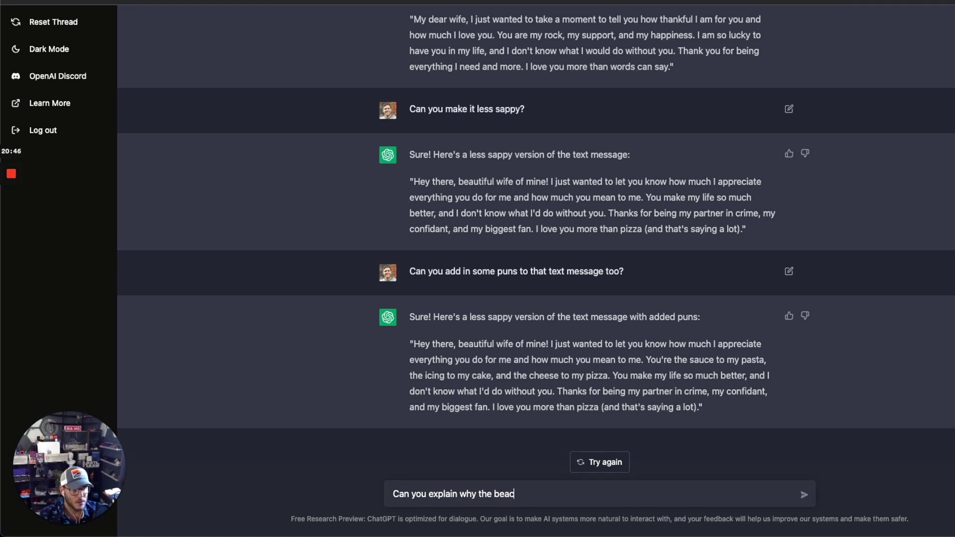
pyautogui.write('h has waves?')
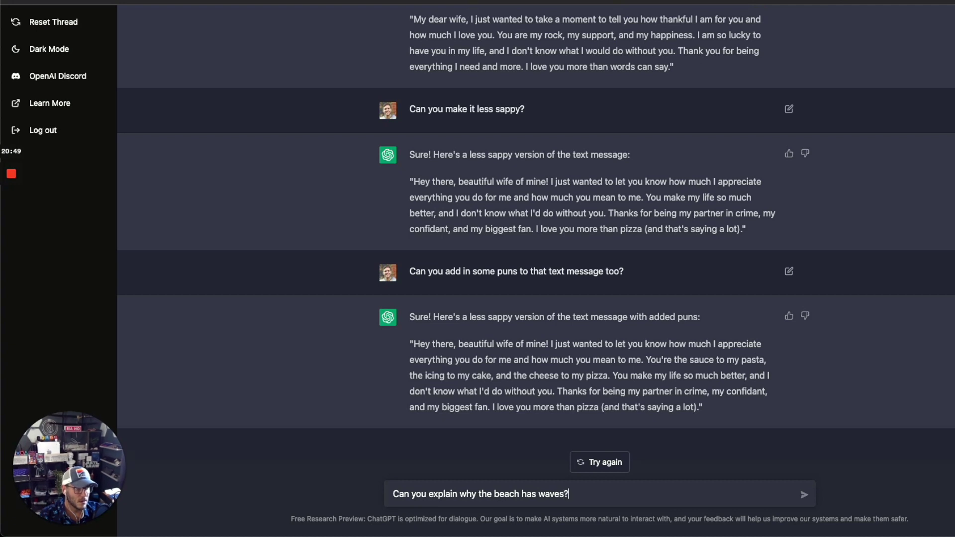
pyautogui.press('BackSpace')
pyautogui.write('and tides?')
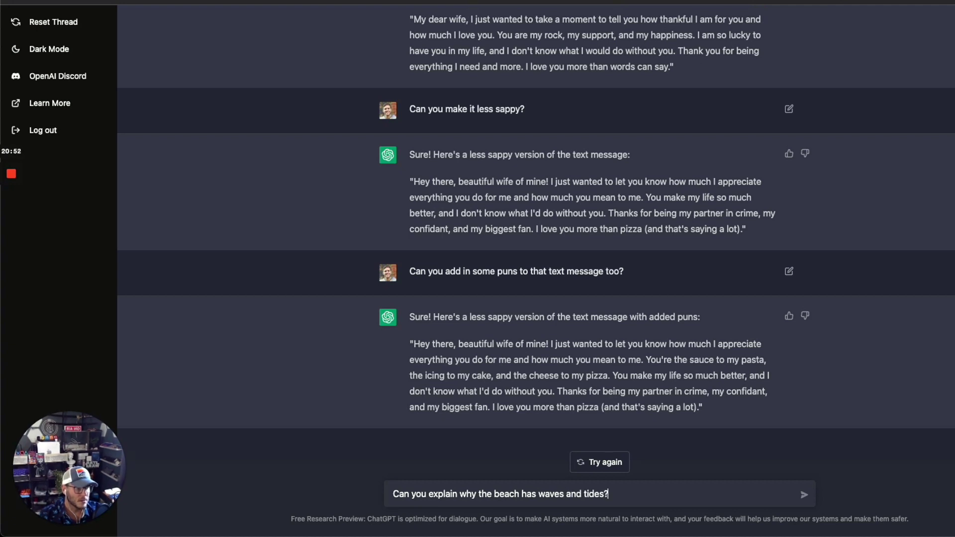
pyautogui.press('Return')
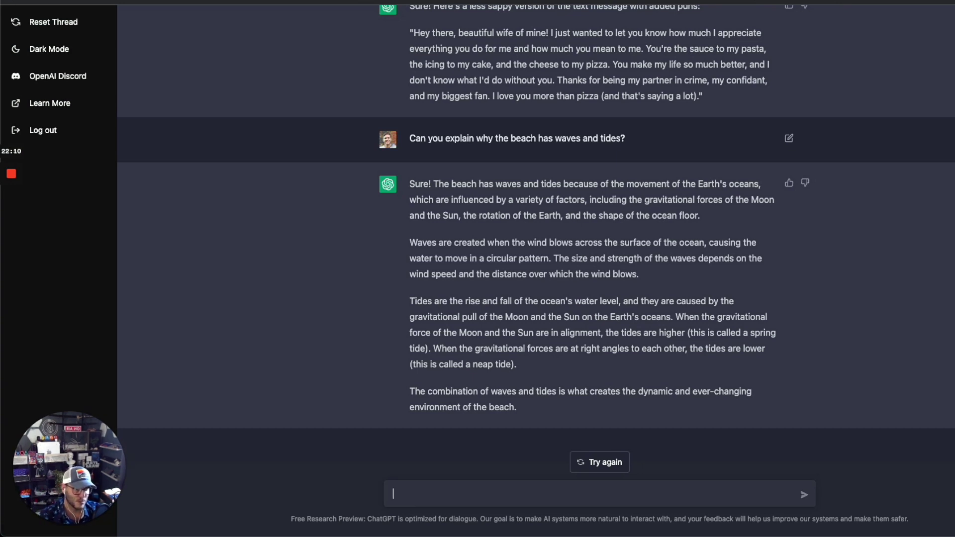
pyautogui.write('What a')
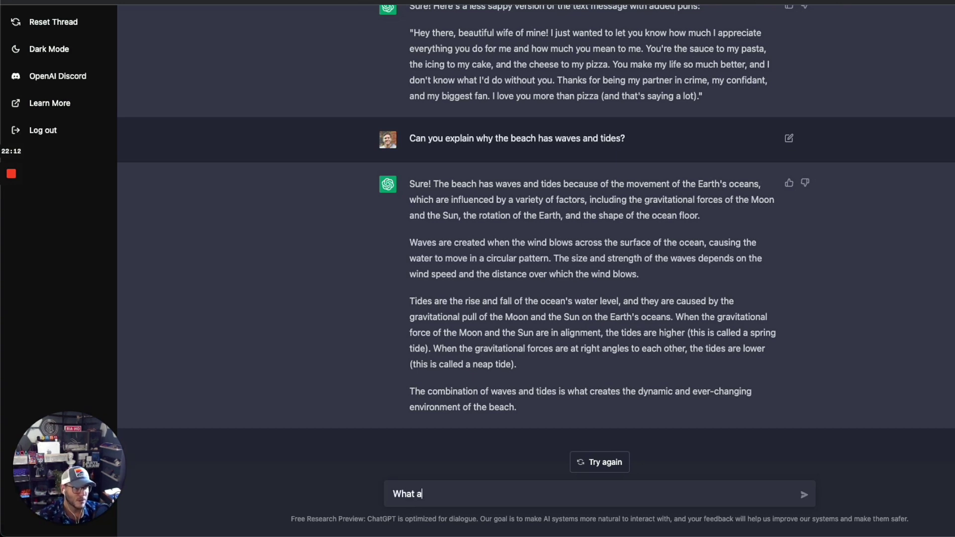
pyautogui.write('re some of the best ')
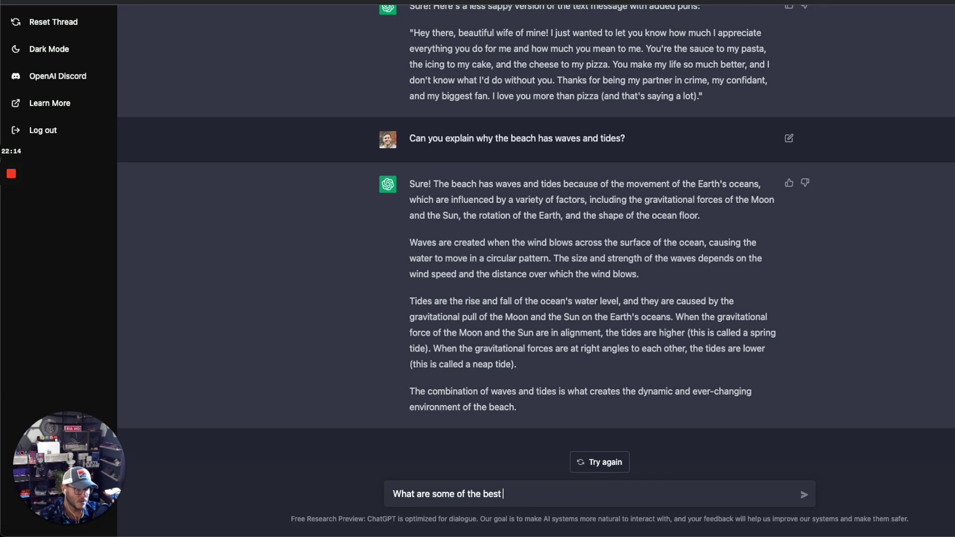
pyautogui.write('fift ')
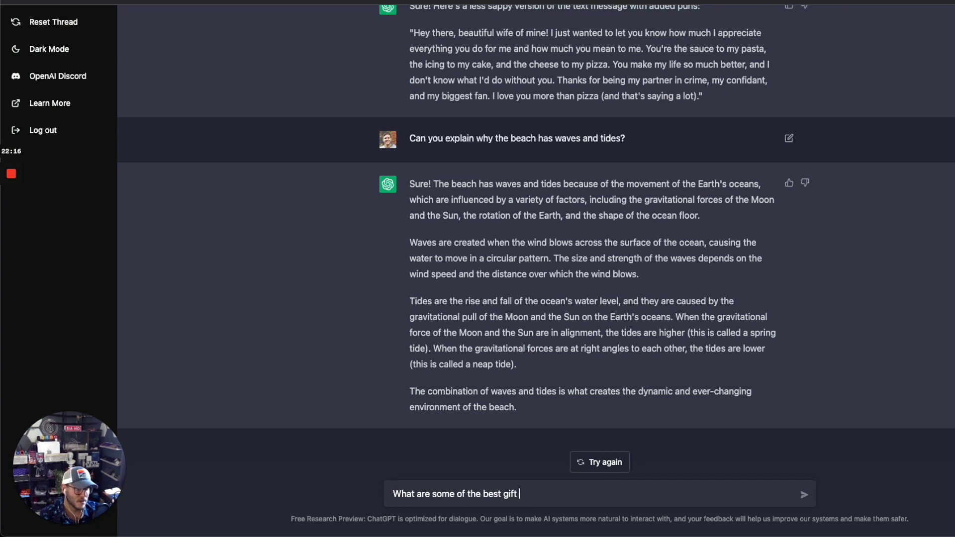
pyautogui.write('ideas for Christmas')
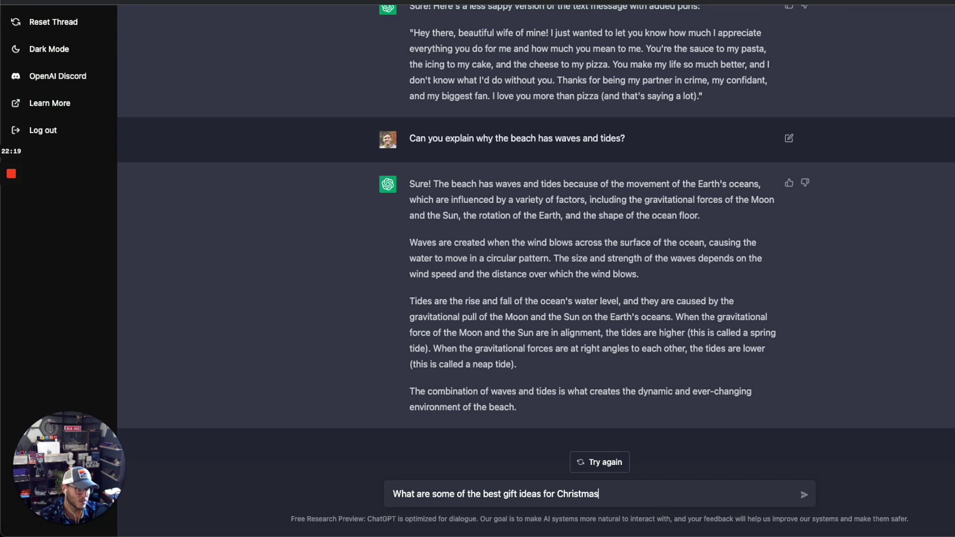
pyautogui.write(' to get my Da')
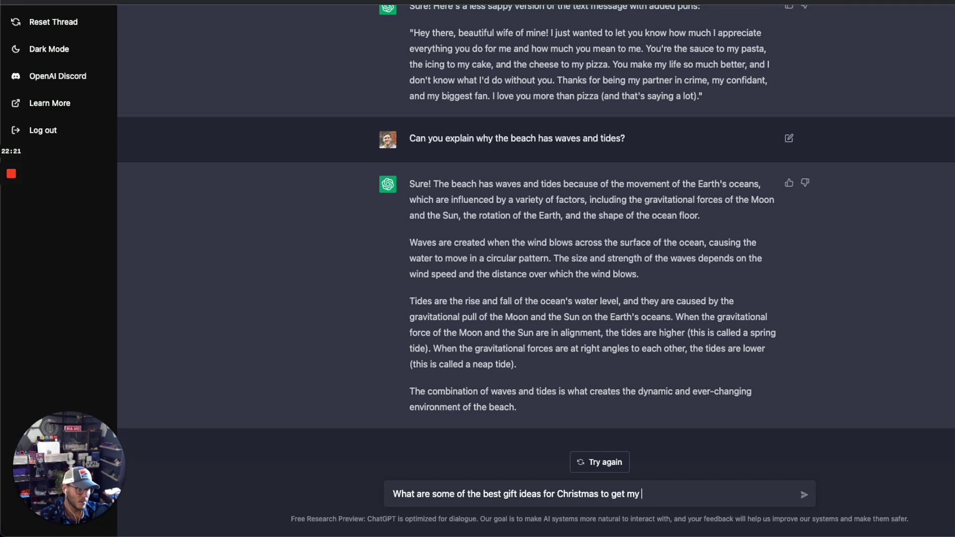
pyautogui.write('d?')
# Send the Dad Christmas gift question and highlight the wallet, watch or accessory idea.
pyautogui.press('Return')
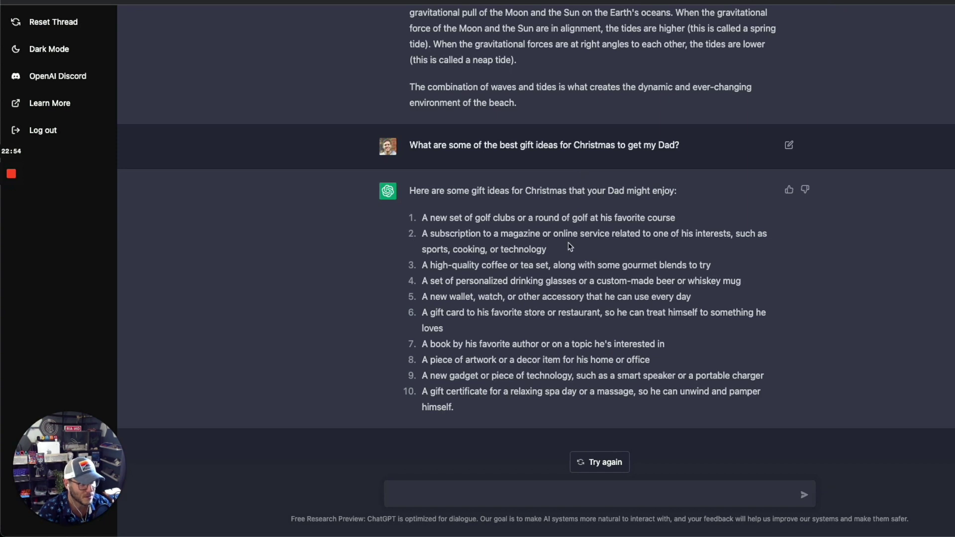
pyautogui.moveTo(452, 291); pyautogui.dragTo(609, 292)
pyautogui.click(725, 293)
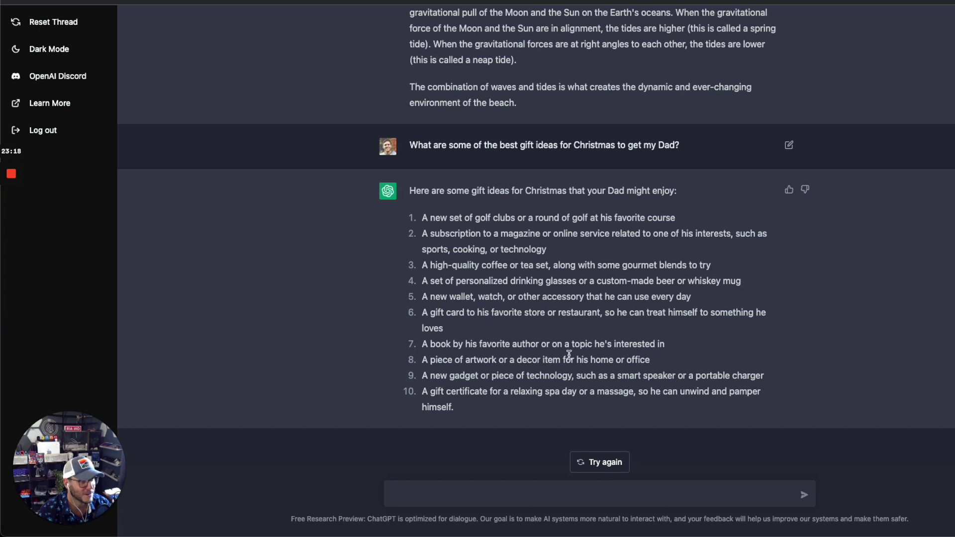
# Highlight the favorite-author book and spa day ideas, then type the ConvergeBlog.com analytics question.
pyautogui.moveTo(656, 344); pyautogui.dragTo(489, 342)
pyautogui.click(585, 333)
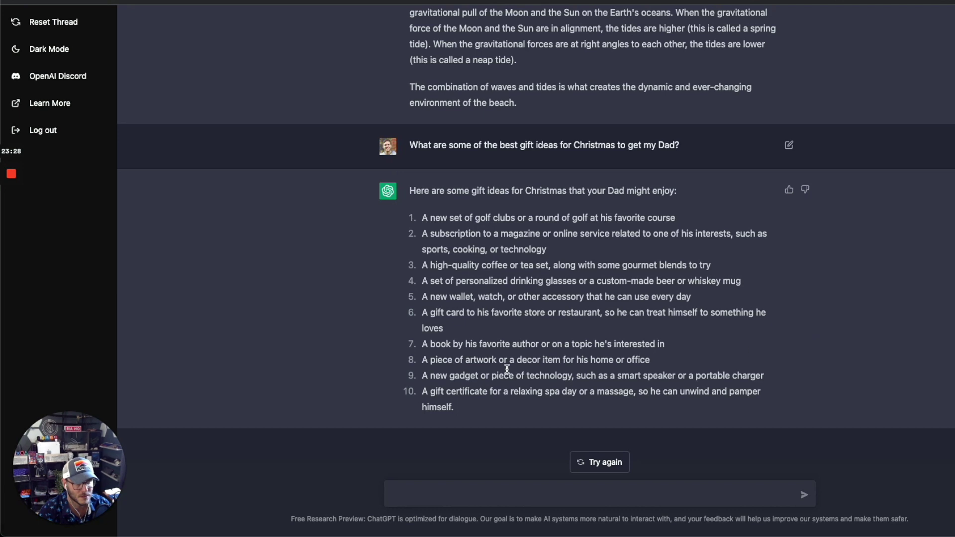
pyautogui.moveTo(450, 391); pyautogui.dragTo(625, 393)
pyautogui.click(631, 394)
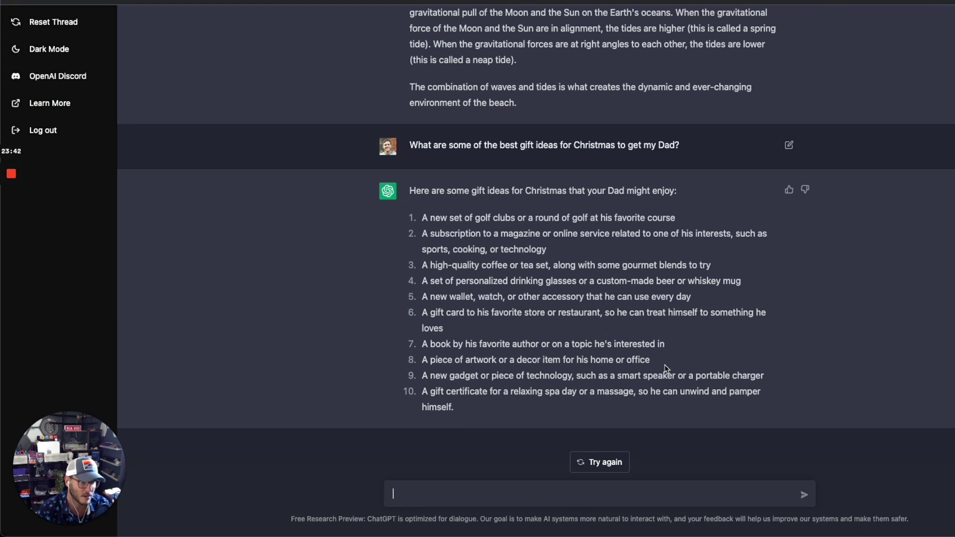
pyautogui.write('Can you disp')
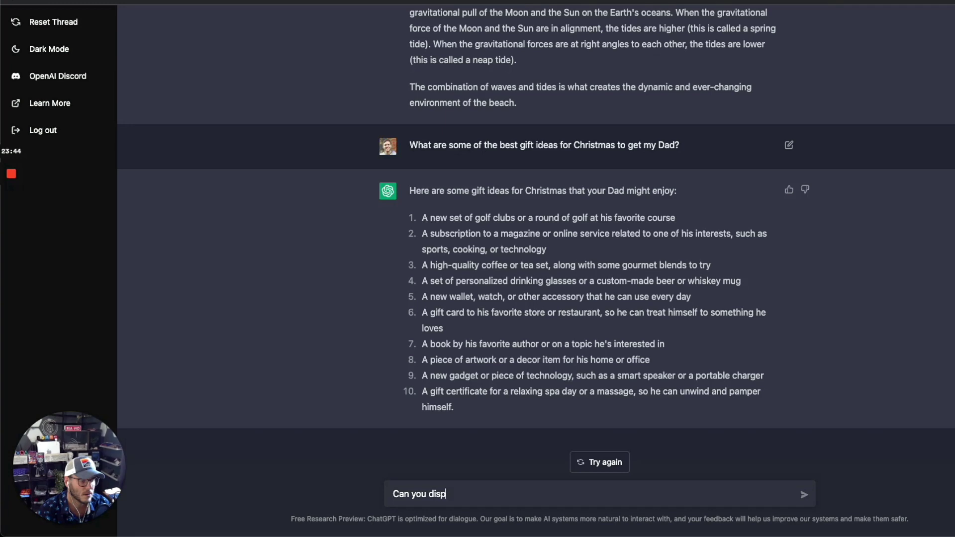
pyautogui.write('lay the site tr')
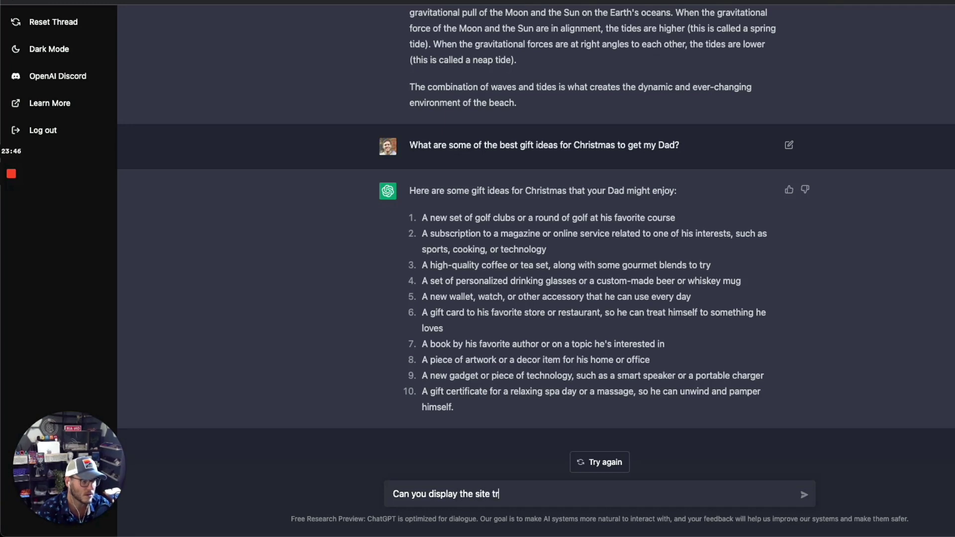
pyautogui.write('affic analytics for ')
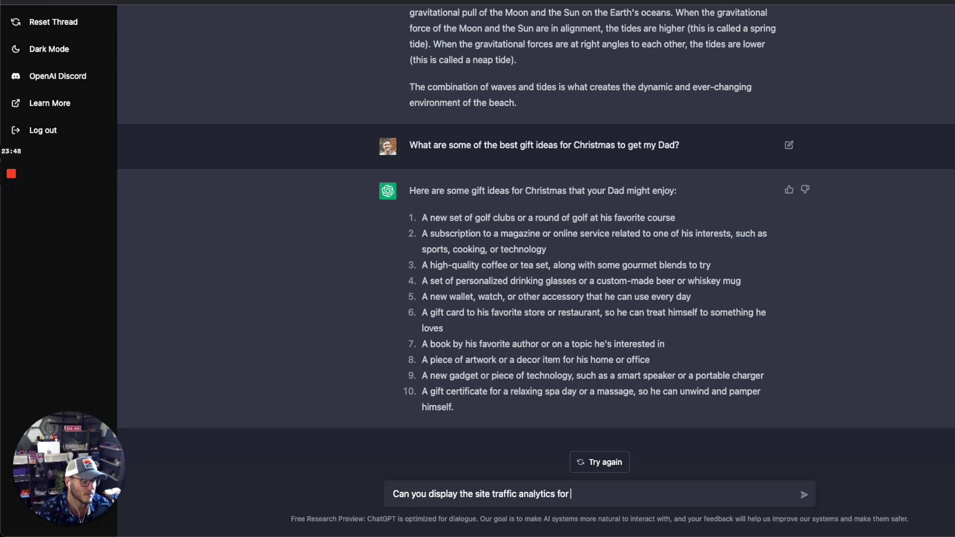
pyautogui.write('ConvergeBlog.com?')
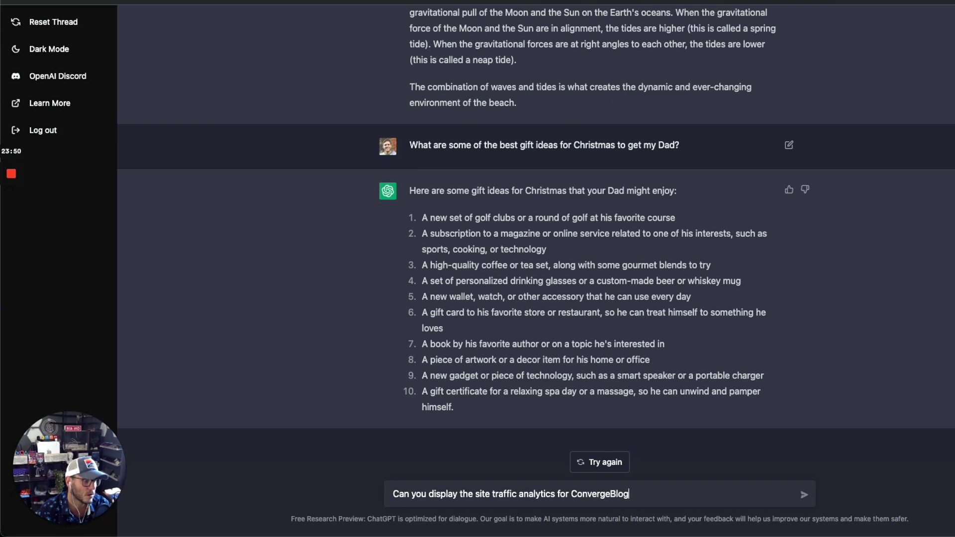
# Send the question asking for ConvergeBlog.com's site traffic analytics.
pyautogui.press('Return')
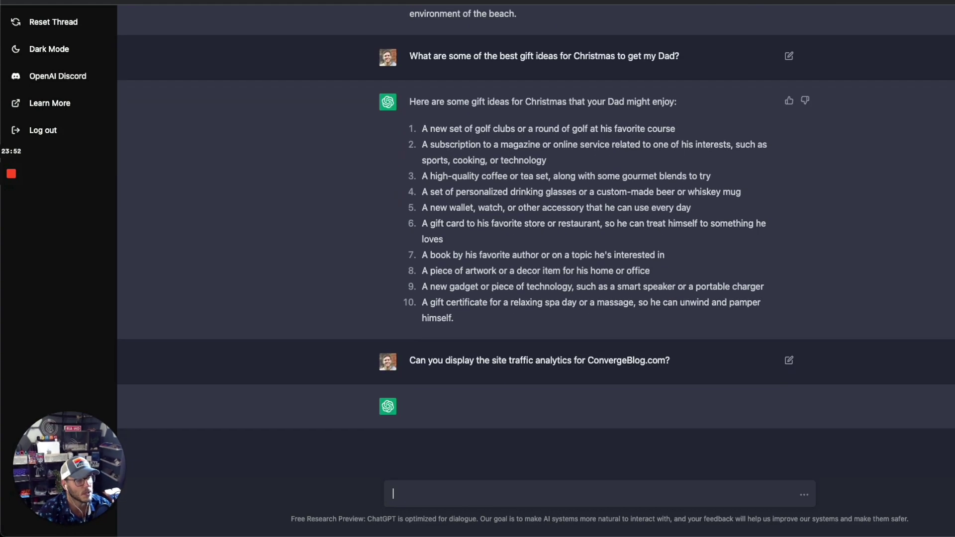